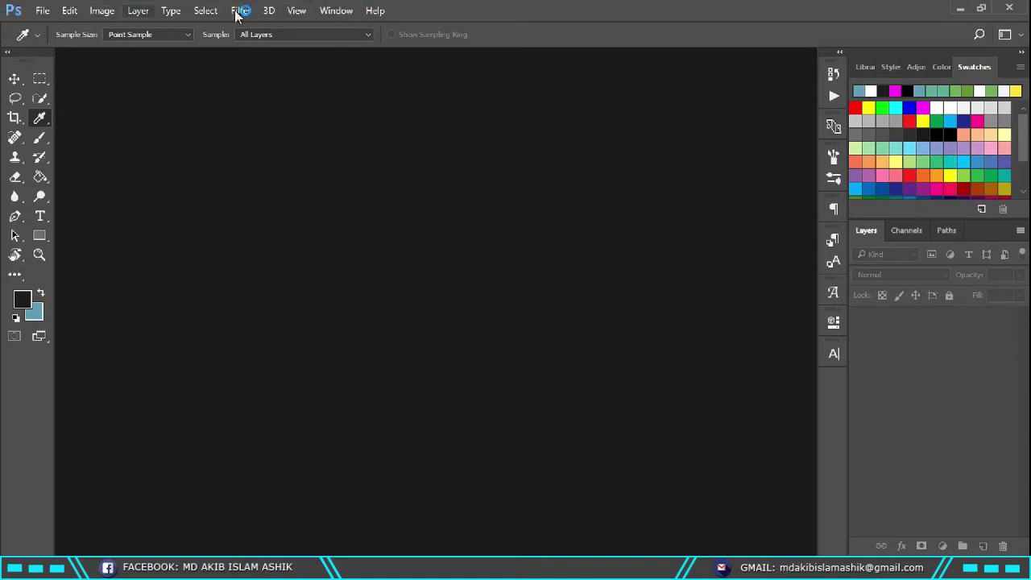
# Start a new document and name it "student id"
pyautogui.click(43, 11)
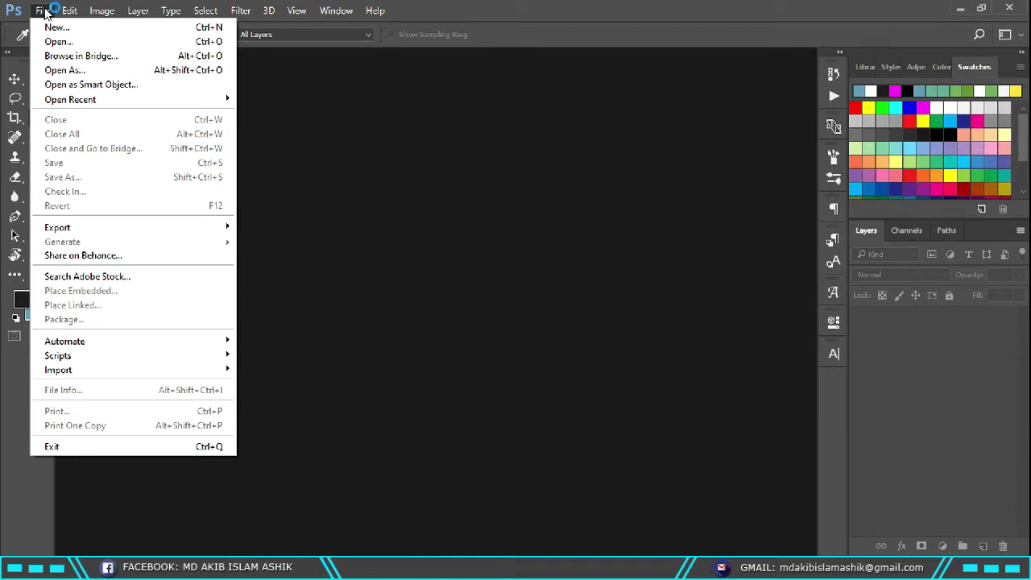
pyautogui.click(88, 27)
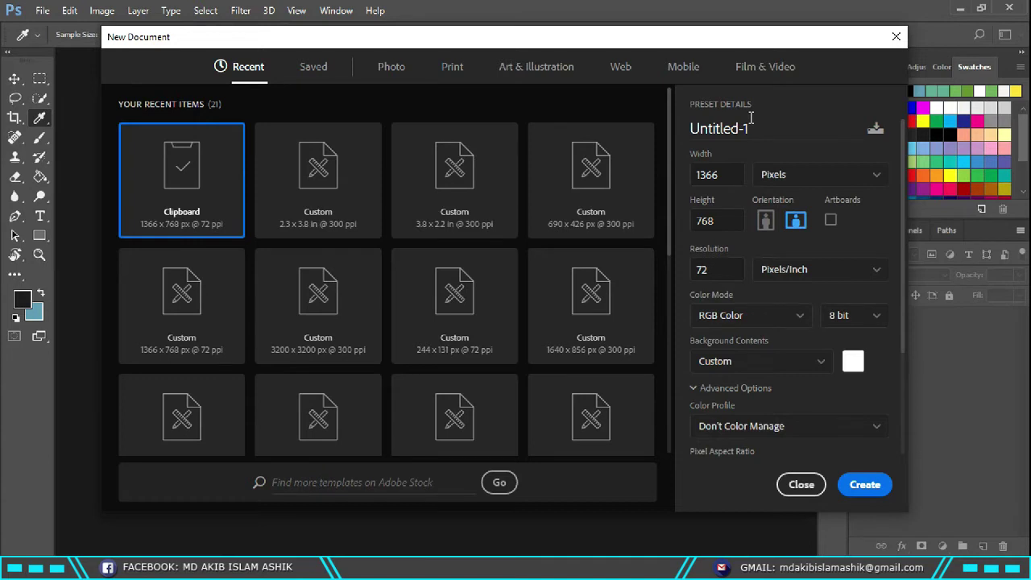
pyautogui.moveTo(759, 128); pyautogui.dragTo(667, 132)
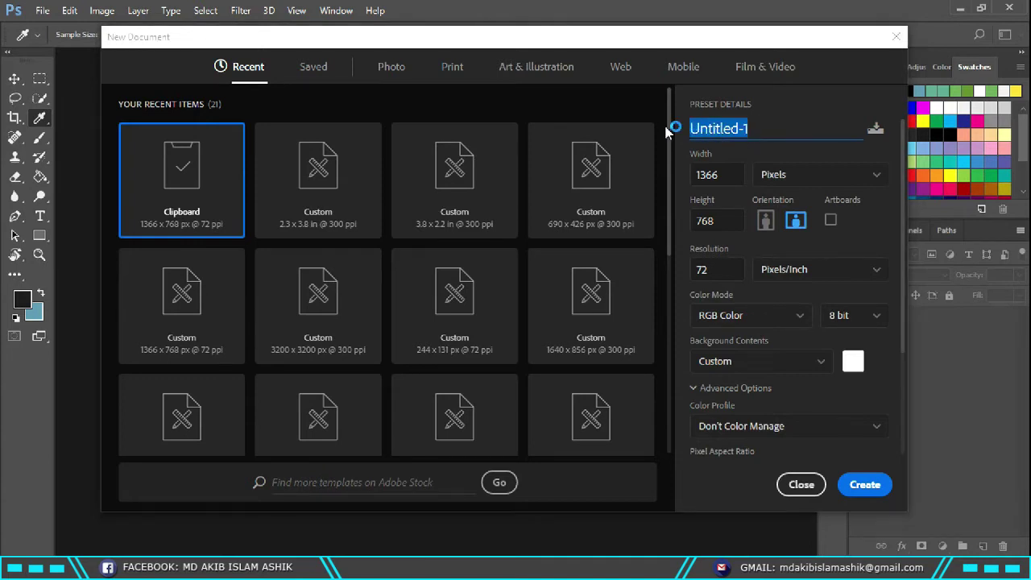
pyautogui.write('sud')
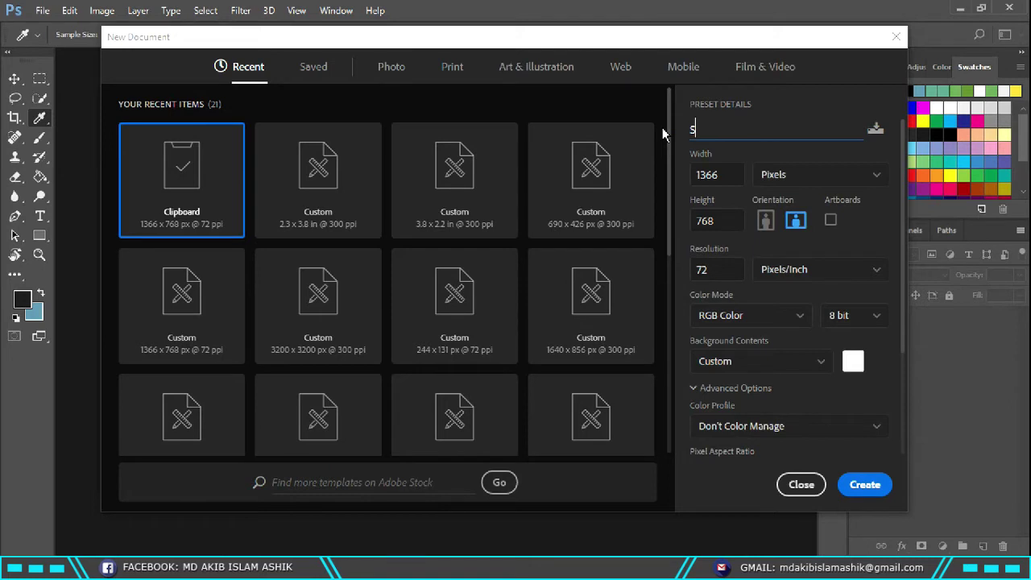
pyautogui.press('BackSpace')
pyautogui.press('BackSpace')
pyautogui.press('BackSpace')
pyautogui.write('student id')
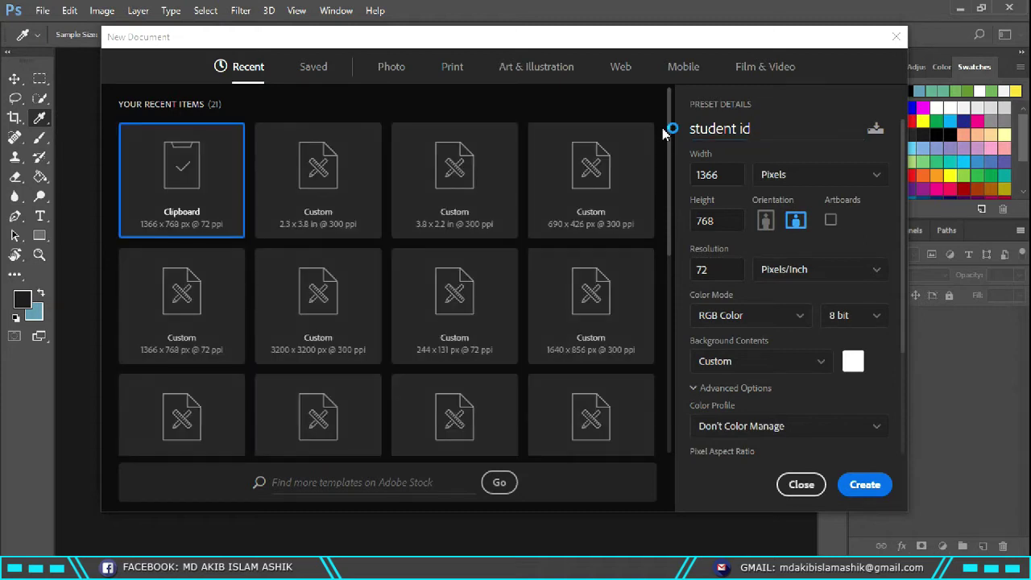
# Set the new document's measurement unit to inches
pyautogui.click(718, 224)
pyautogui.moveTo(722, 179); pyautogui.dragTo(693, 188)
pyautogui.click(714, 224)
pyautogui.moveTo(714, 224); pyautogui.dragTo(690, 223)
pyautogui.moveTo(722, 178); pyautogui.dragTo(683, 193)
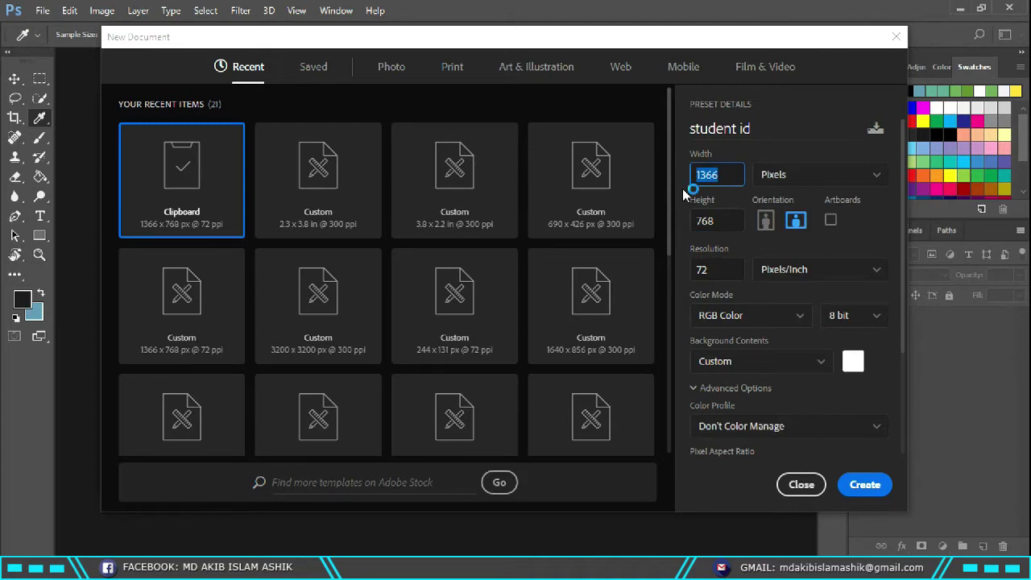
pyautogui.write('2.3')
pyautogui.click(792, 184)
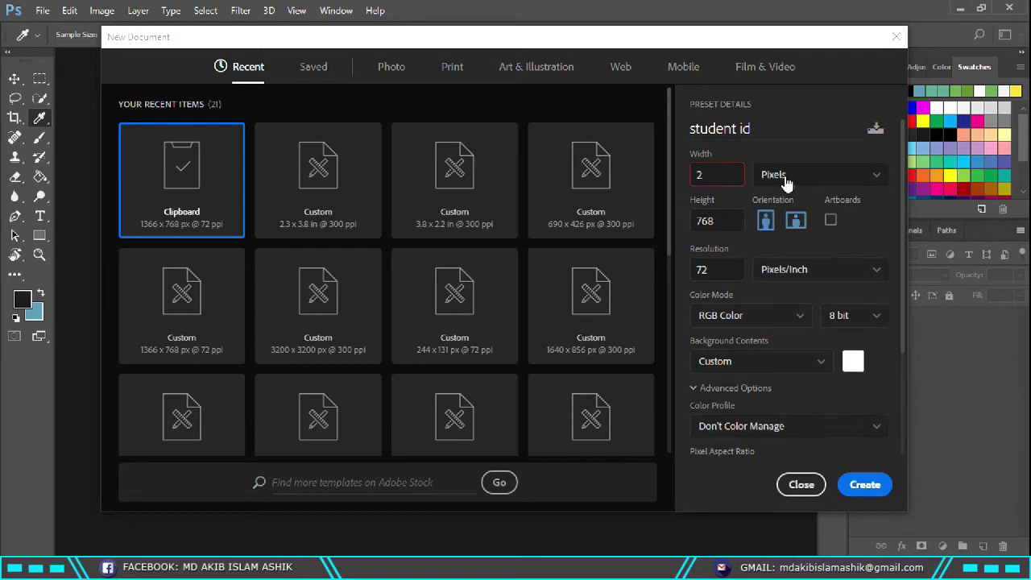
pyautogui.click(719, 176)
pyautogui.click(773, 176)
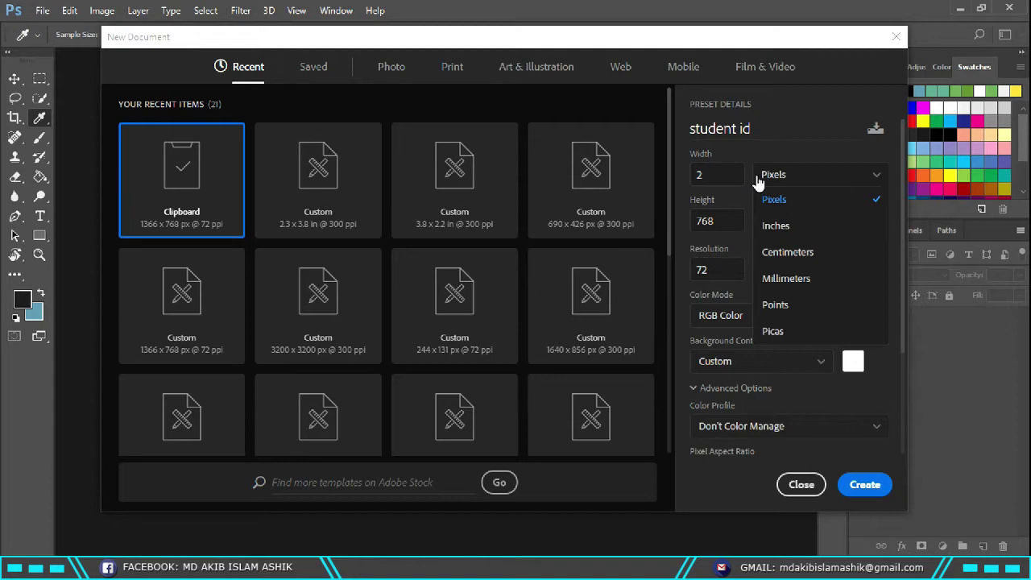
pyautogui.click(815, 228)
# Set the document size to 2.3 inches wide and 3.8 inches high
pyautogui.moveTo(737, 174); pyautogui.dragTo(658, 177)
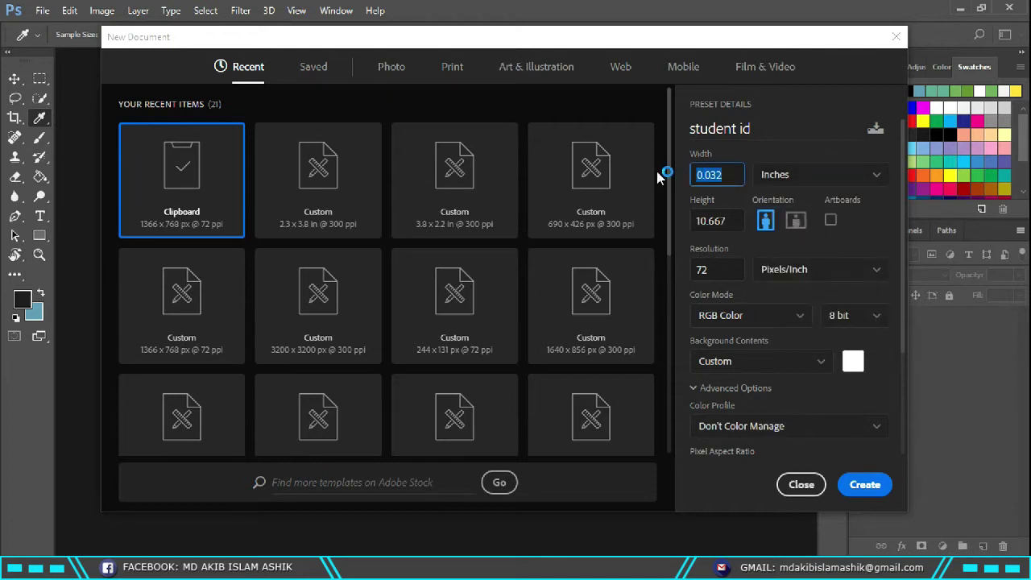
pyautogui.write('2.3')
pyautogui.click(850, 178)
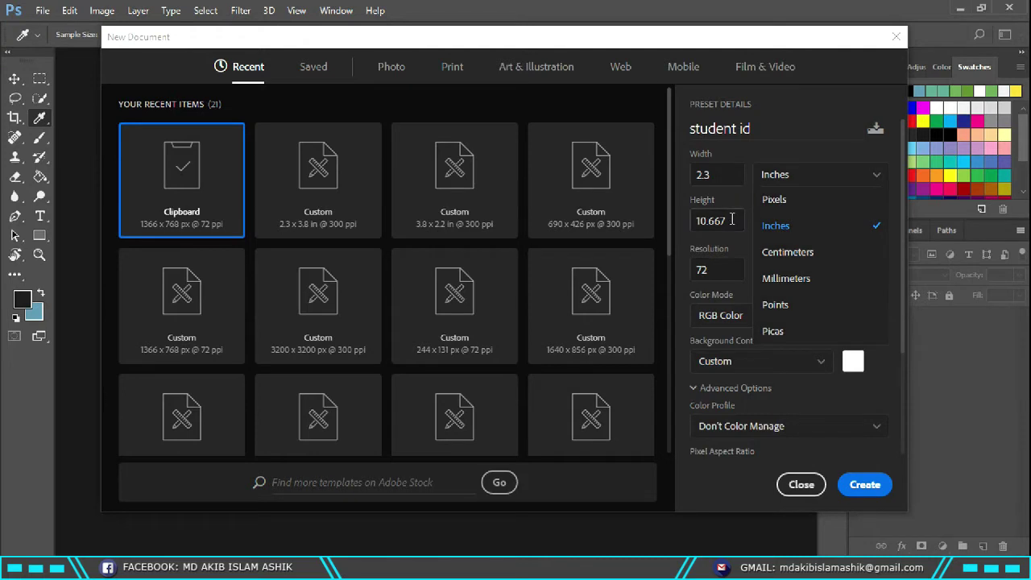
pyautogui.click(778, 227)
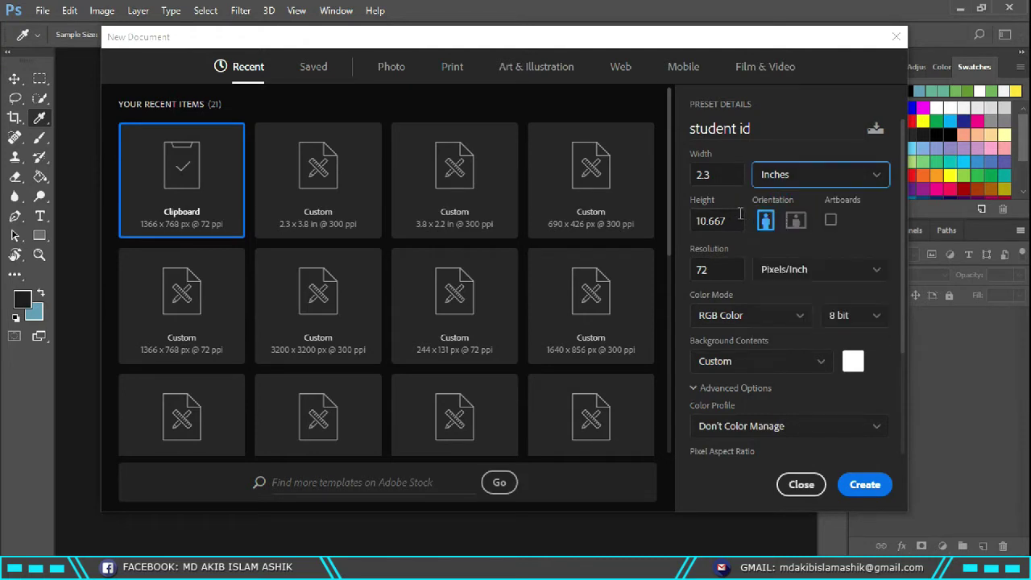
pyautogui.moveTo(737, 219); pyautogui.dragTo(660, 230)
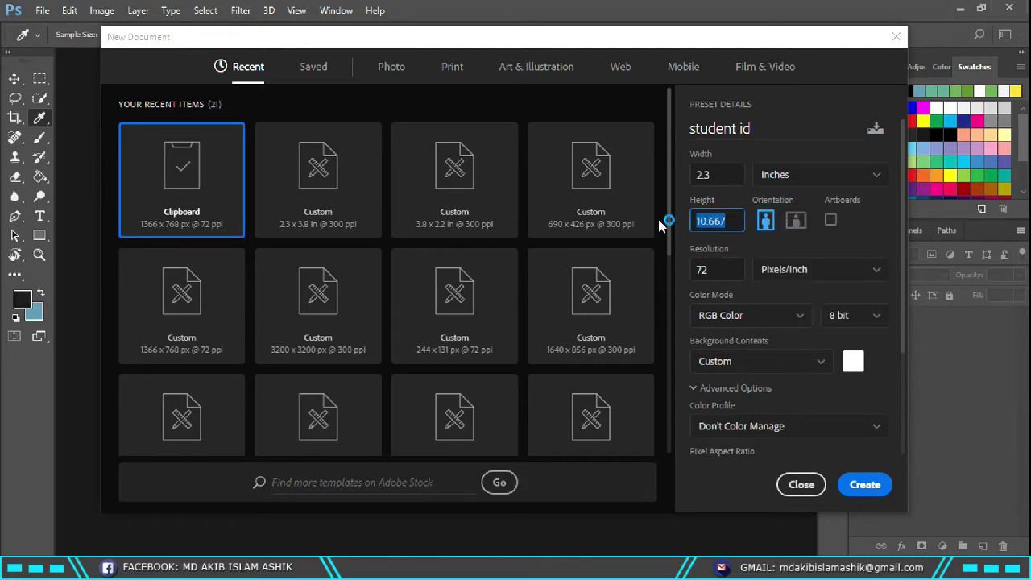
pyautogui.write('3.8')
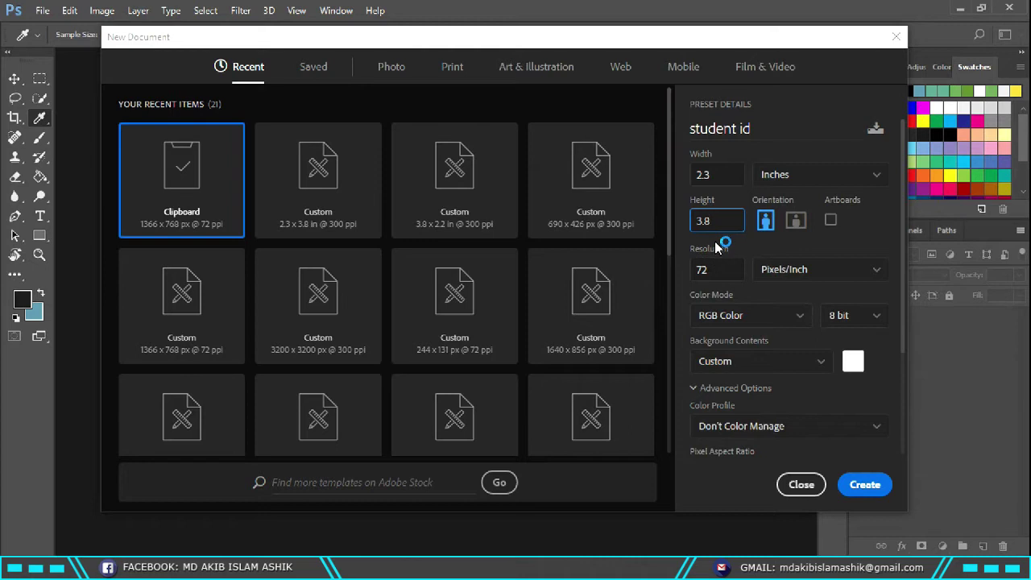
# Set the document resolution to 300 pixels per inch
pyautogui.click(715, 269)
pyautogui.doubleClick(715, 269)
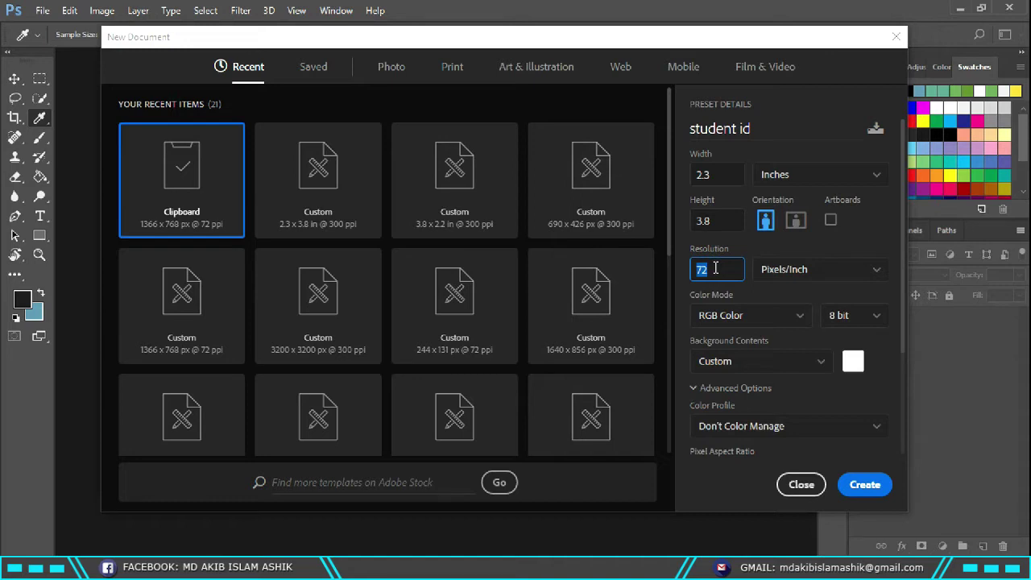
pyautogui.write('300')
pyautogui.click(806, 269)
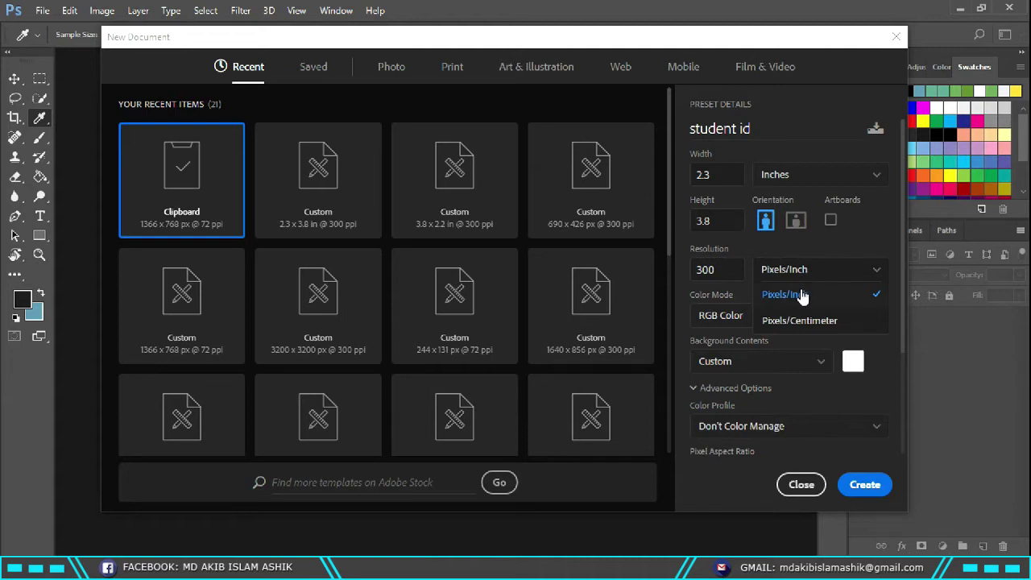
pyautogui.click(802, 295)
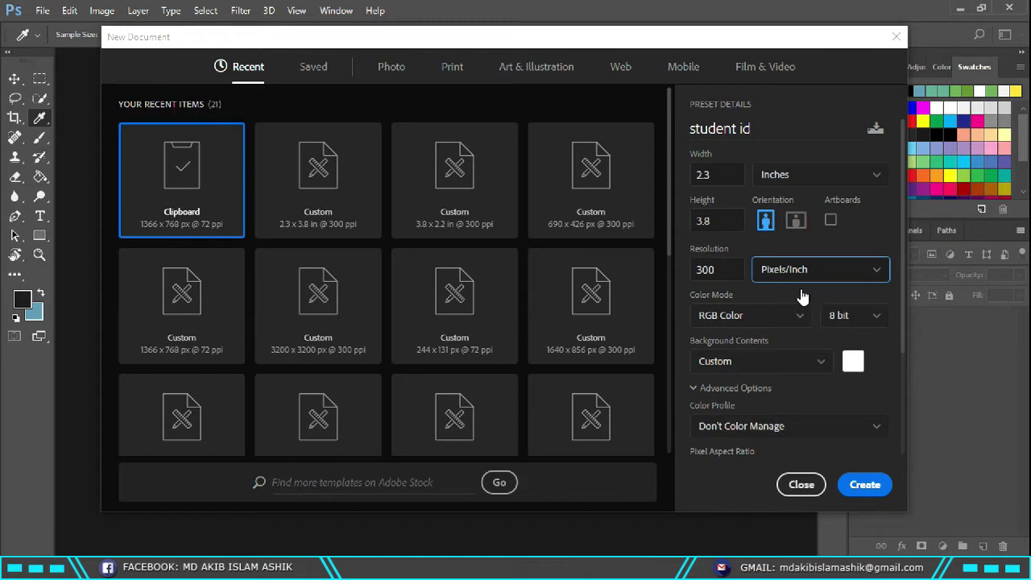
# Set the new document's color mode to CMYK Color
pyautogui.click(797, 310)
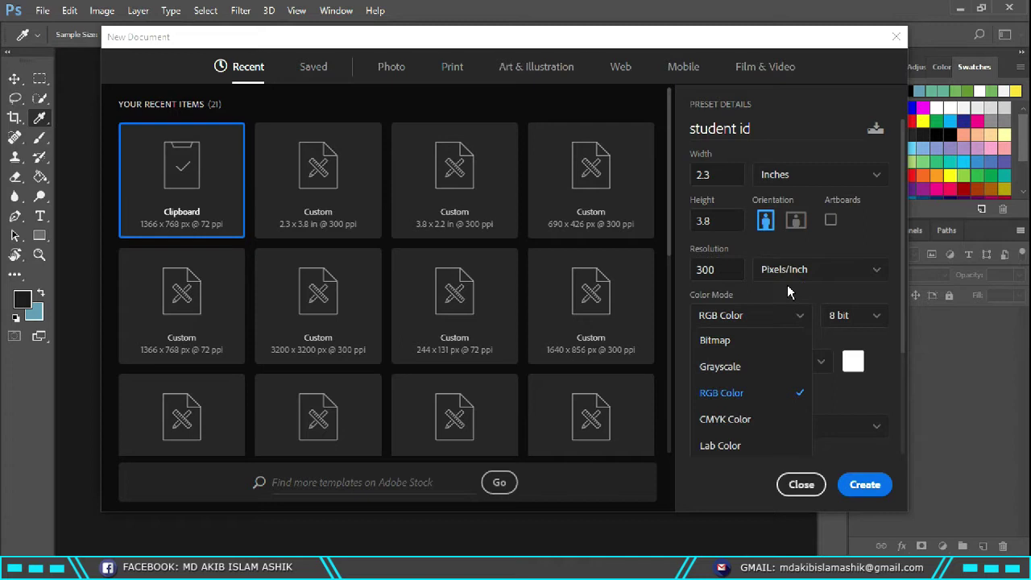
pyautogui.click(788, 288)
pyautogui.click(741, 423)
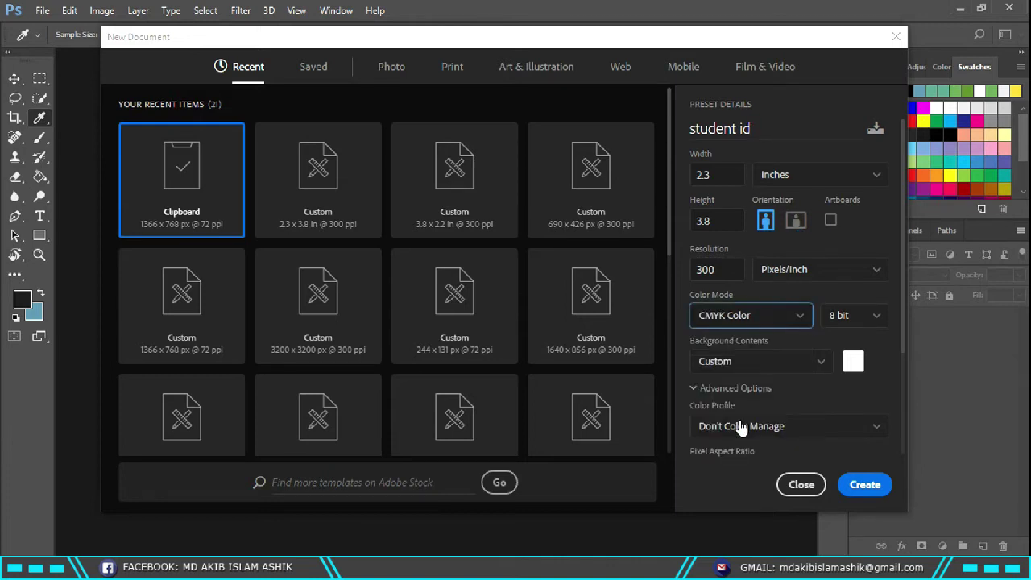
# Try a custom light blue background color, #c0ecff, for the new document
pyautogui.click(758, 363)
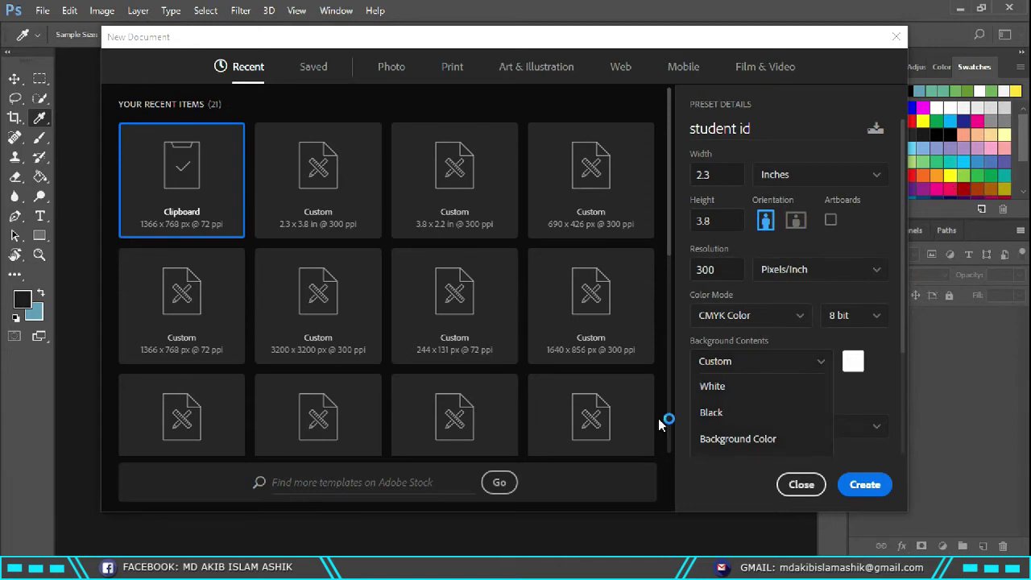
pyautogui.click(736, 438)
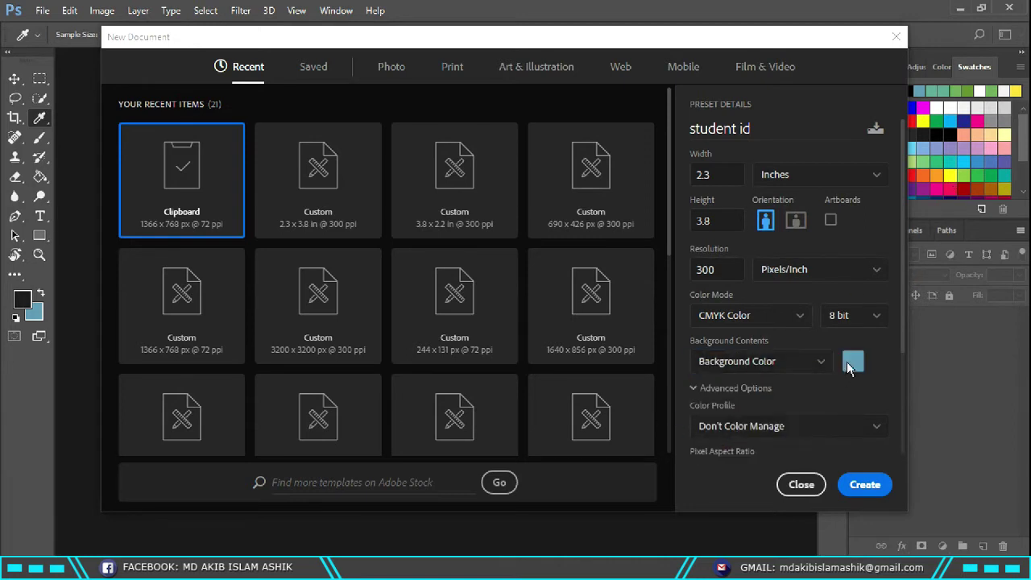
pyautogui.click(852, 360)
pyautogui.click(588, 154)
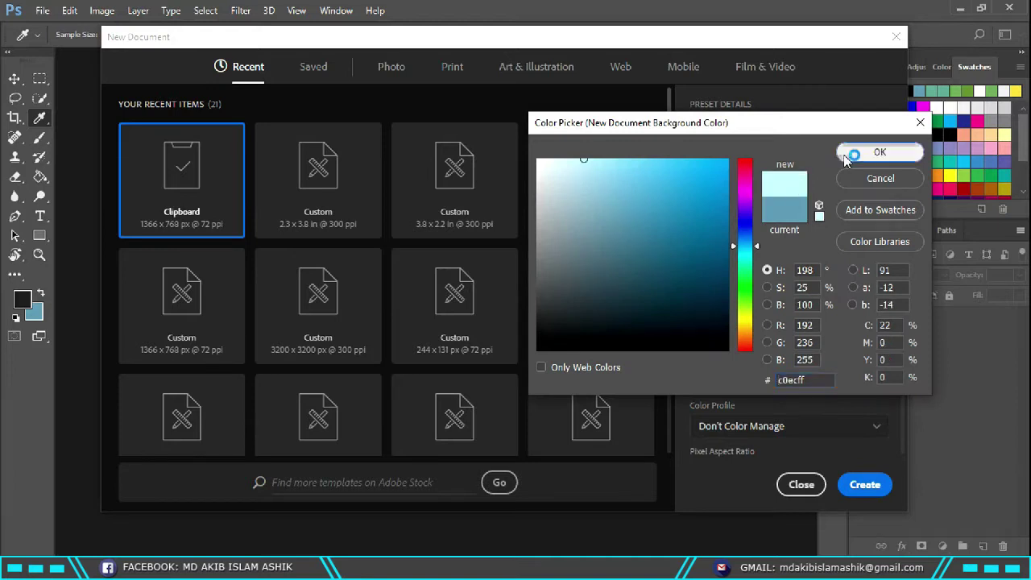
pyautogui.click(908, 152)
# Set the background contents to White and create the document
pyautogui.click(756, 366)
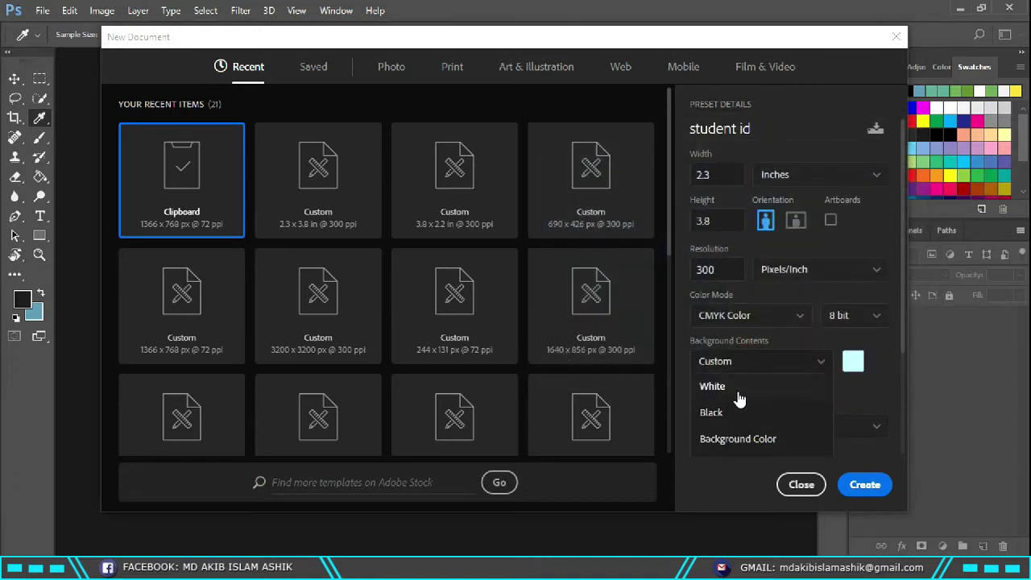
pyautogui.click(746, 389)
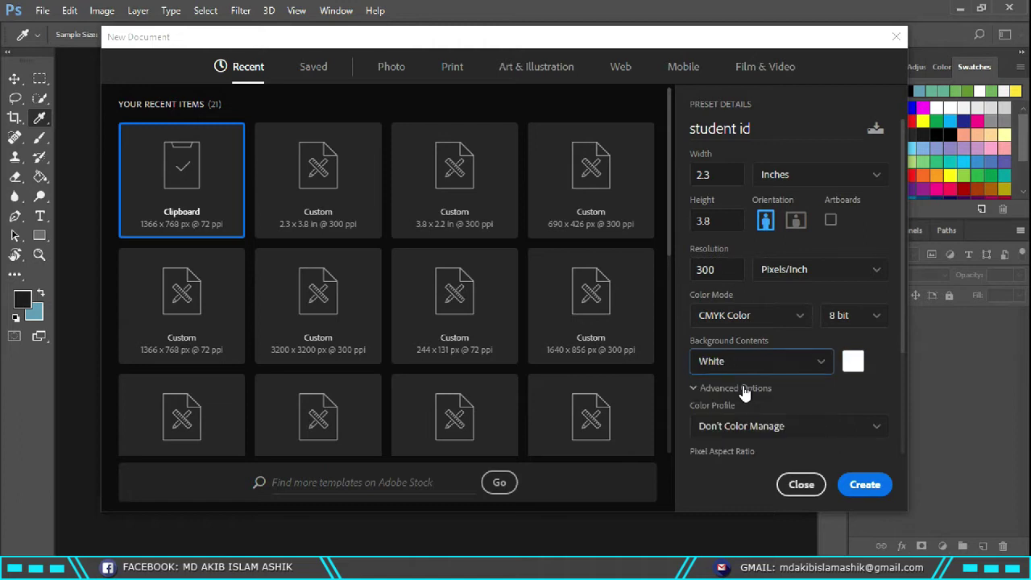
pyautogui.click(697, 387)
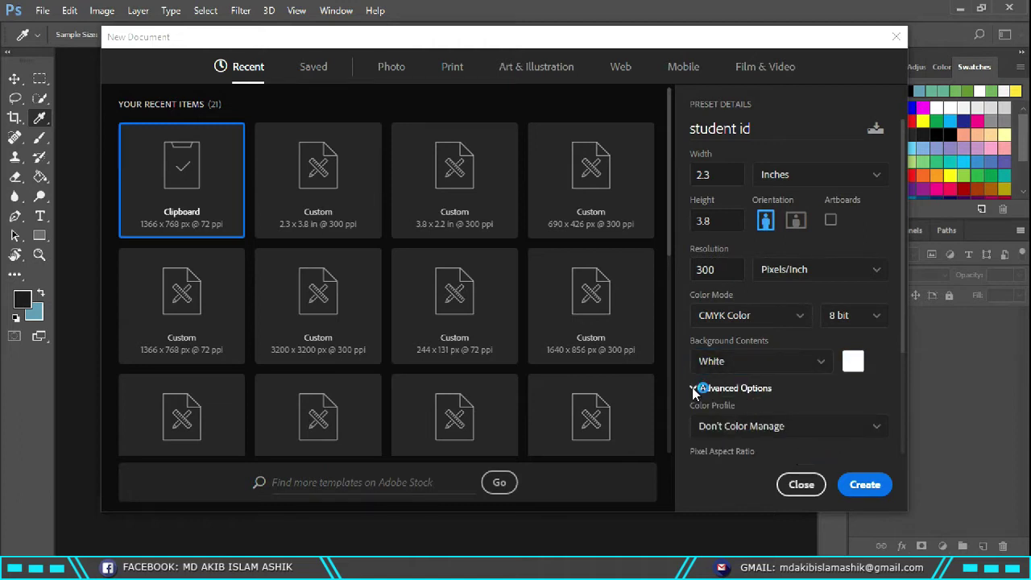
pyautogui.click(864, 484)
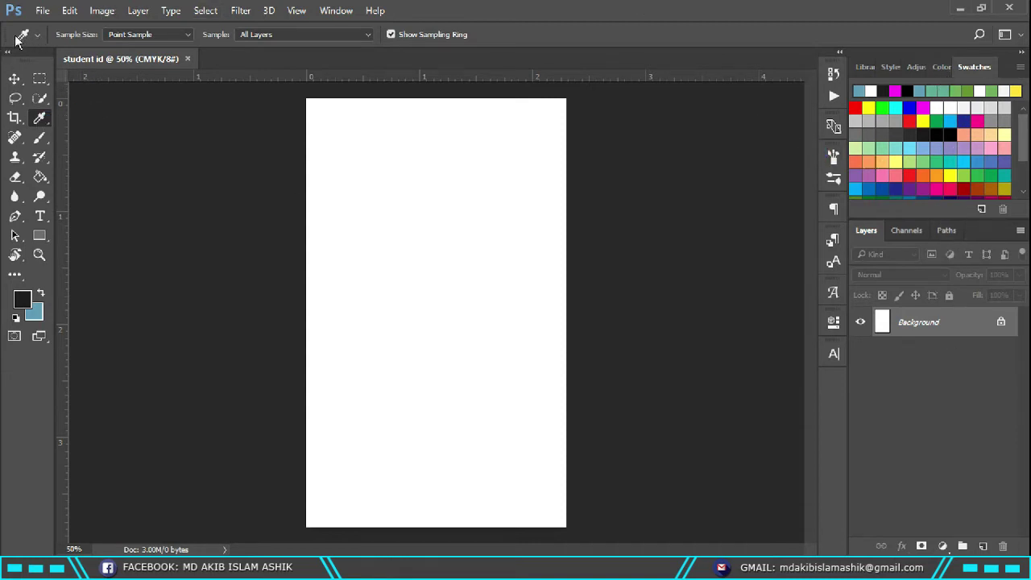
# Activate the Move tool and apply the Essentials (Default) workspace
pyautogui.click(15, 78)
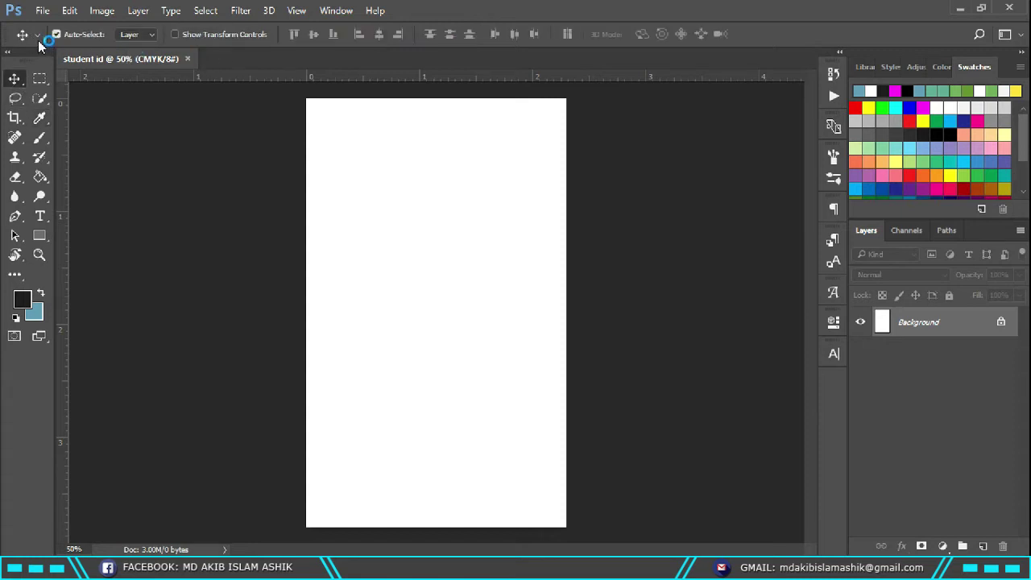
pyautogui.click(336, 11)
pyautogui.moveTo(394, 27)
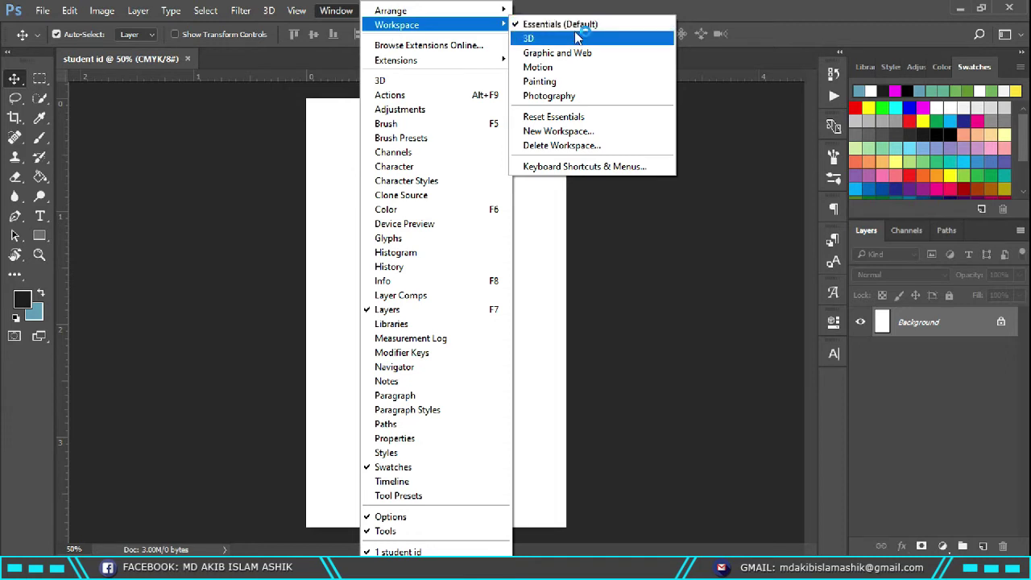
pyautogui.click(579, 25)
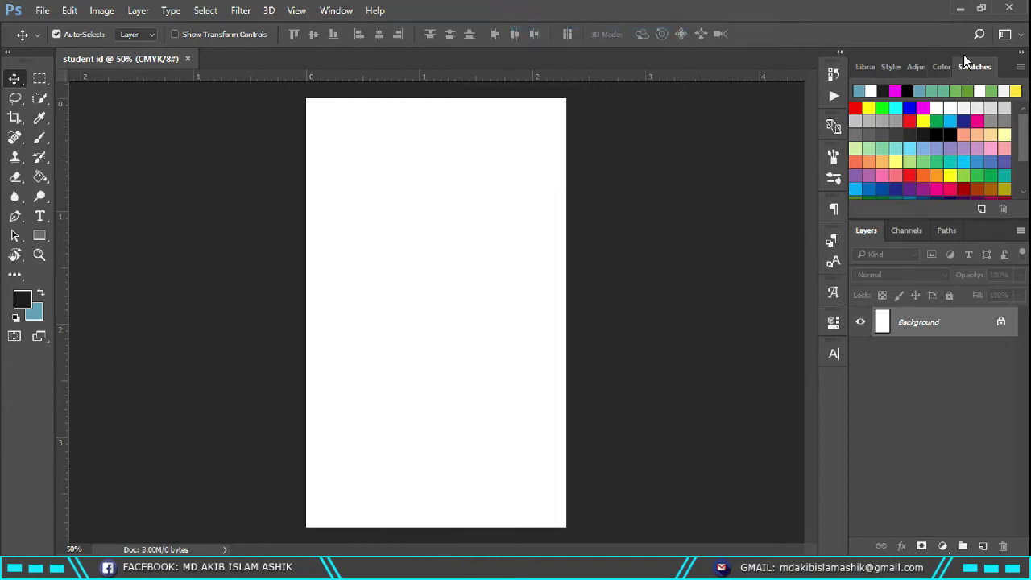
pyautogui.click(334, 11)
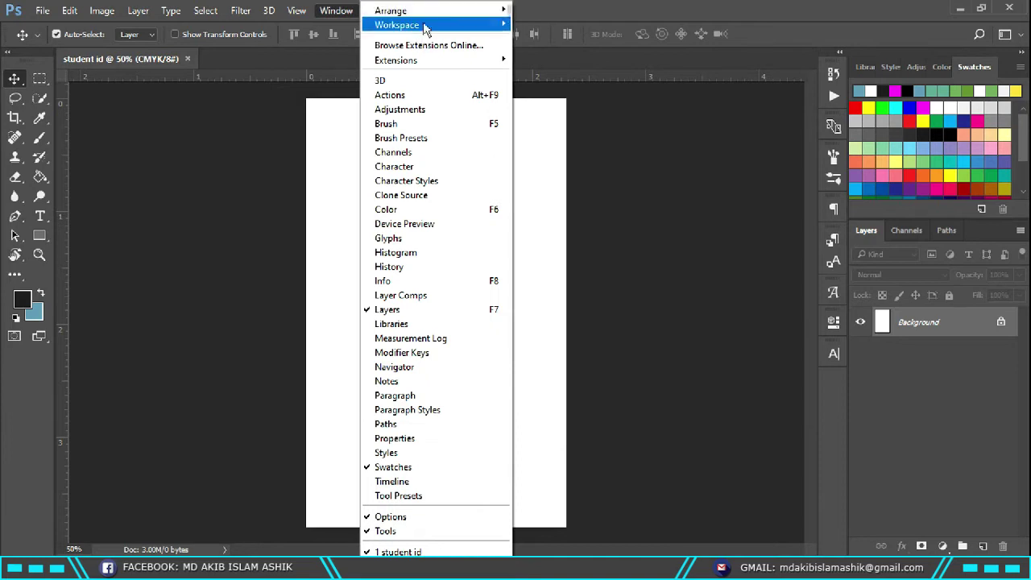
pyautogui.moveTo(426, 27)
pyautogui.click(564, 24)
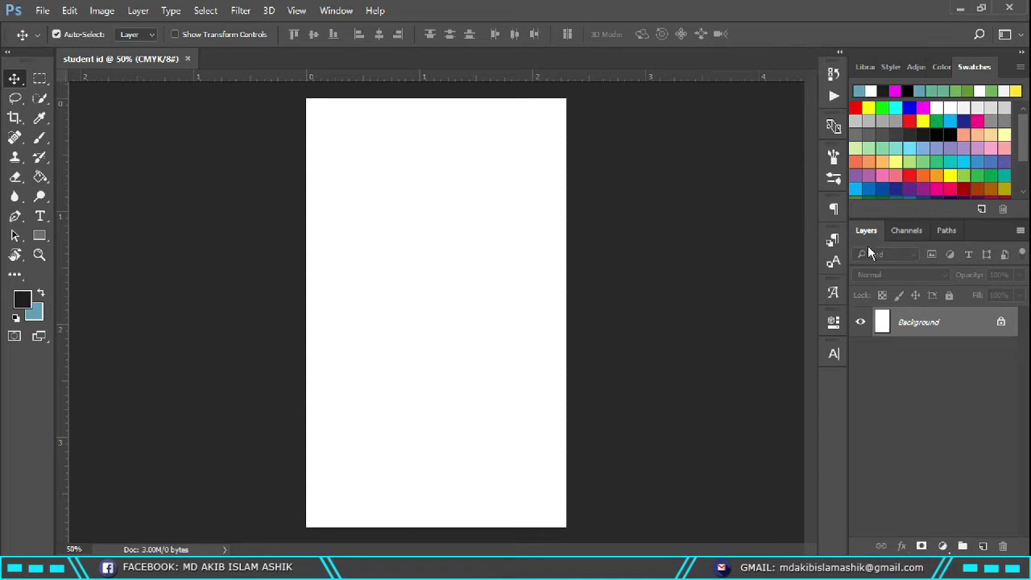
# Hide the Layers panel and show it again
pyautogui.click(337, 16)
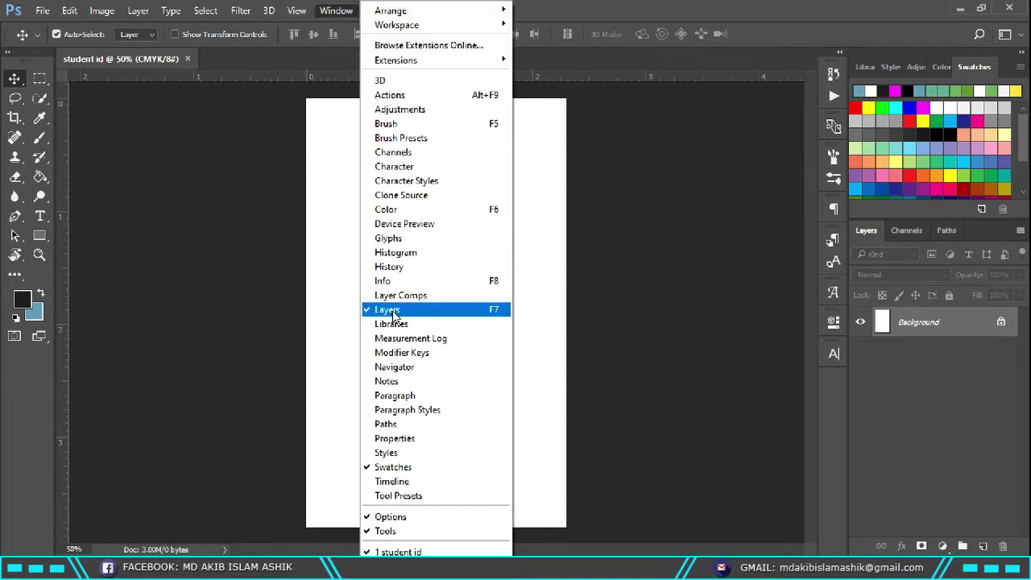
pyautogui.click(392, 313)
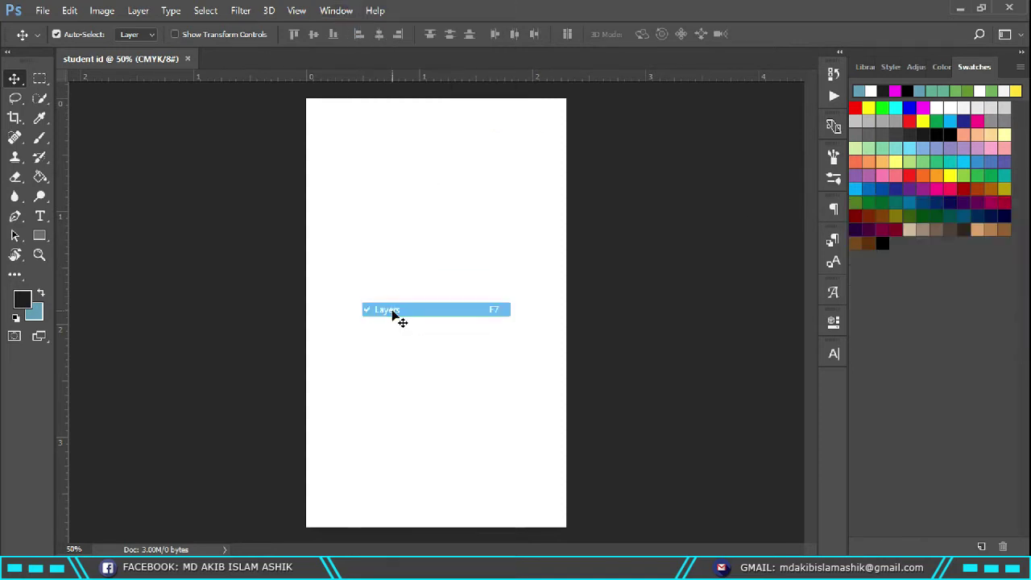
pyautogui.click(337, 16)
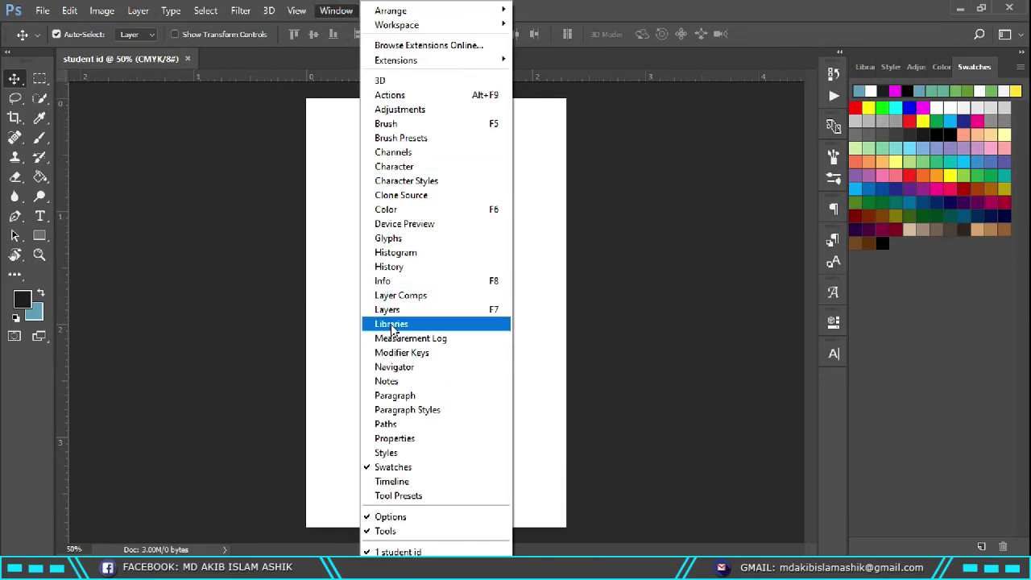
pyautogui.click(393, 311)
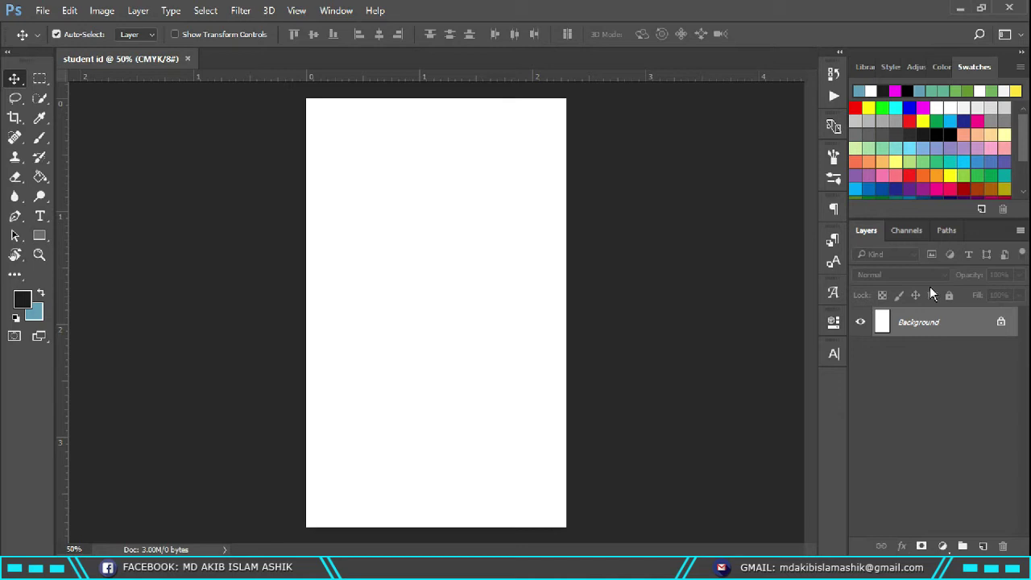
# Expand the collapsed column of panels beside the canvas, including History, Actions and Character
pyautogui.click(838, 54)
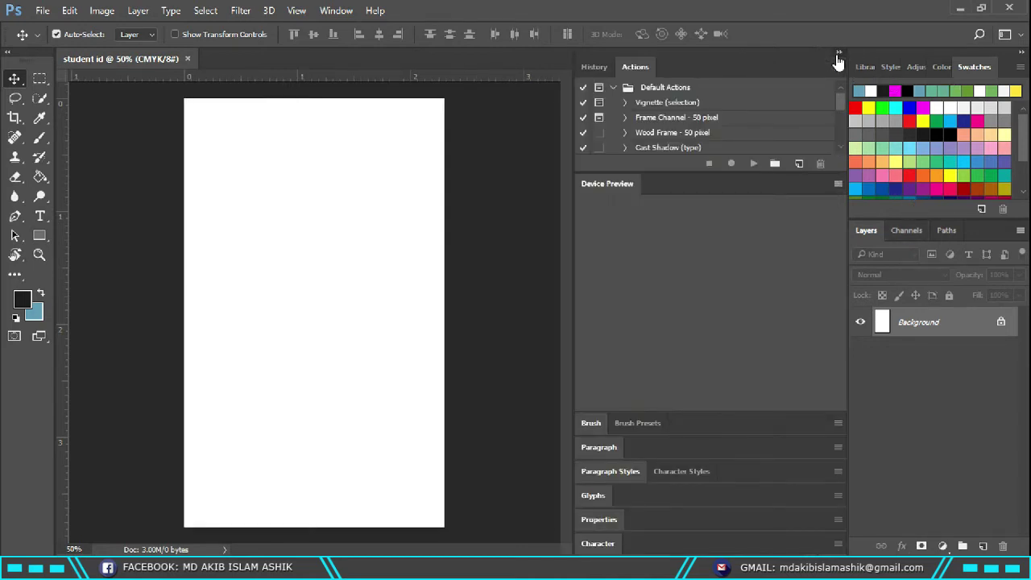
# Collapse the expanded column of panels beside the canvas to icons
pyautogui.click(839, 55)
pyautogui.click(838, 55)
pyautogui.click(838, 53)
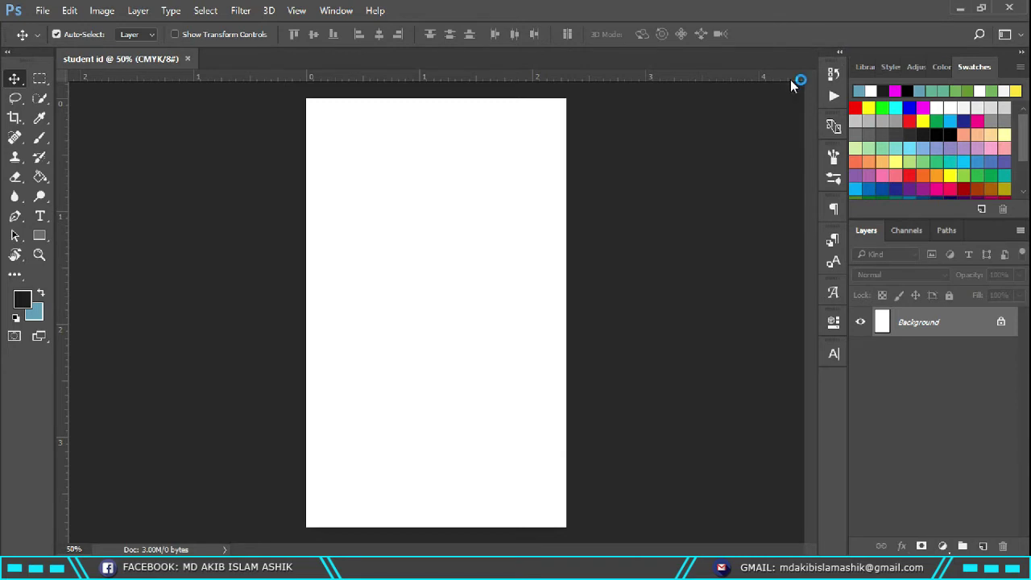
pyautogui.press('super+plus')
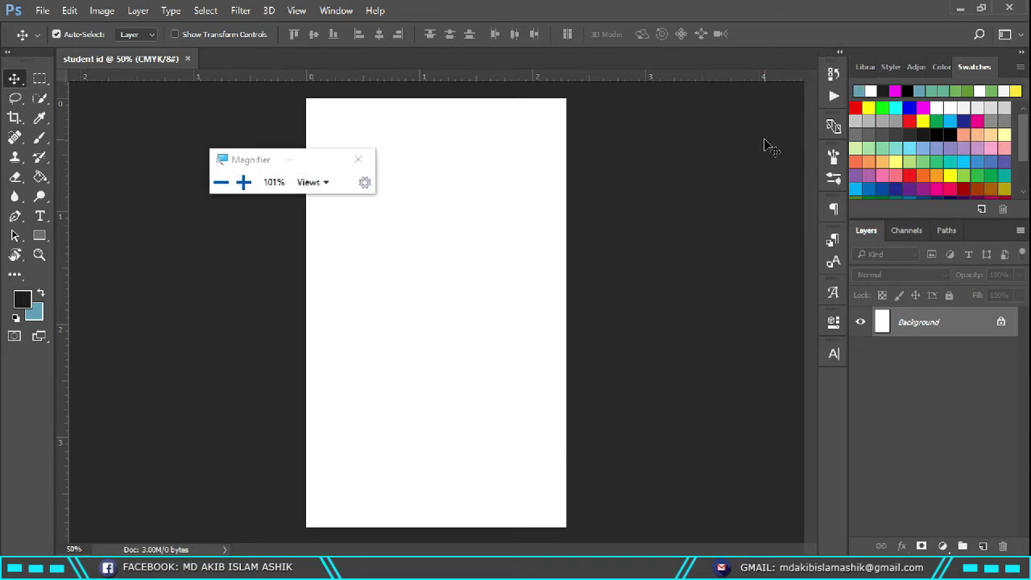
pyautogui.press('super+plus')
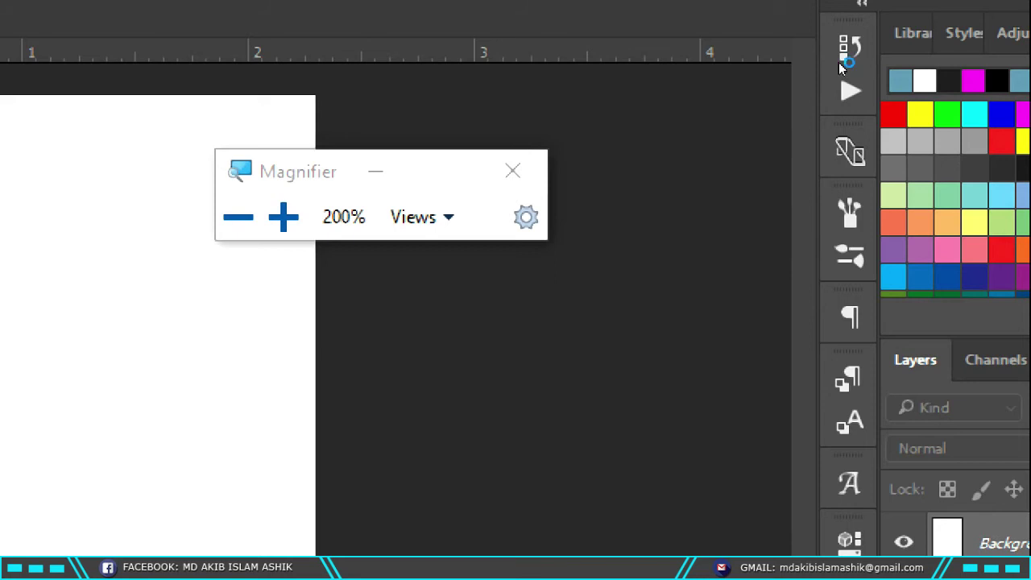
pyautogui.moveTo(771, 129); pyautogui.dragTo(772, 176)
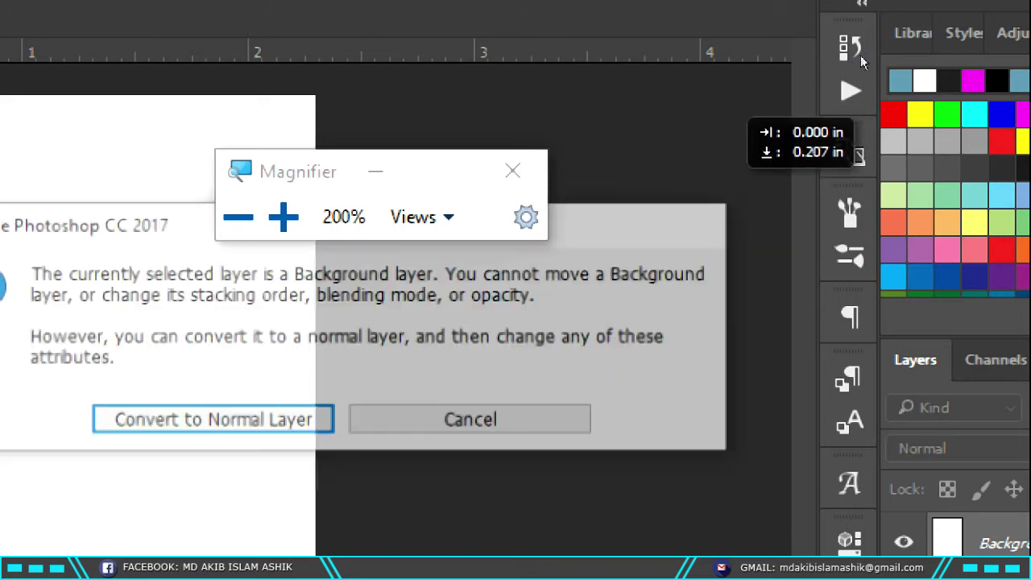
pyautogui.press('Escape')
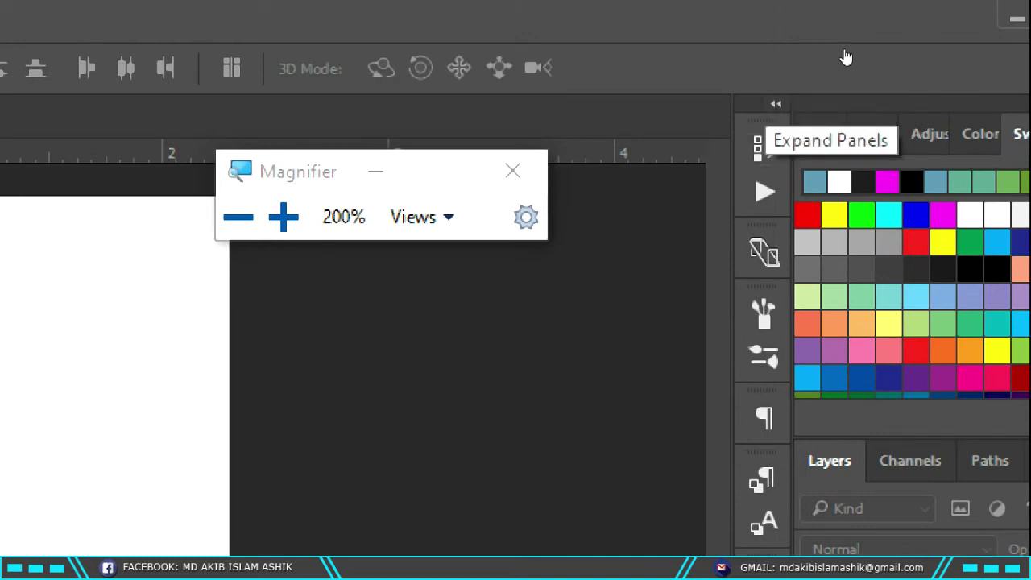
pyautogui.click(722, 81)
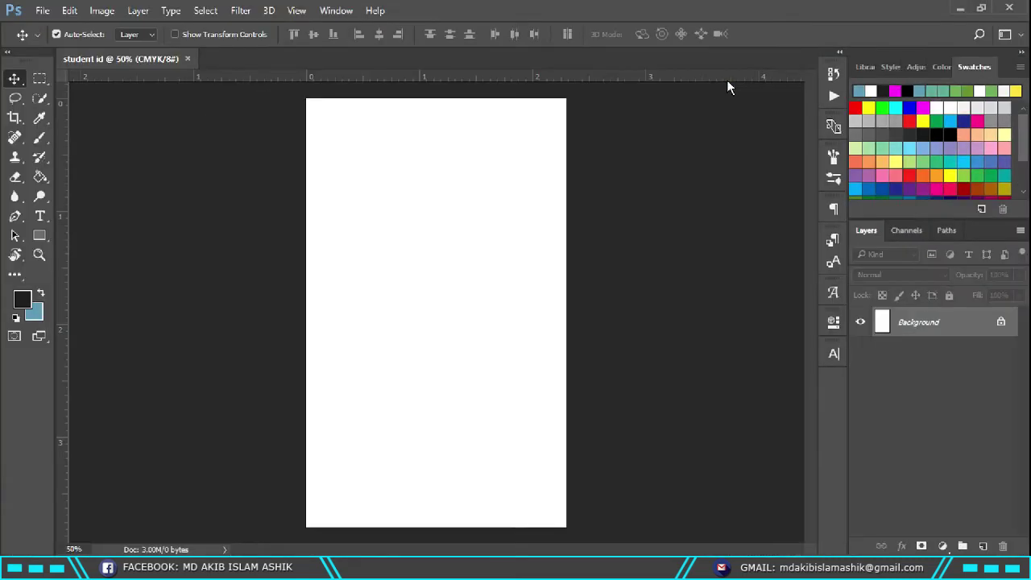
# Expand the iconised column of panels once more and collapse it again
pyautogui.click(838, 54)
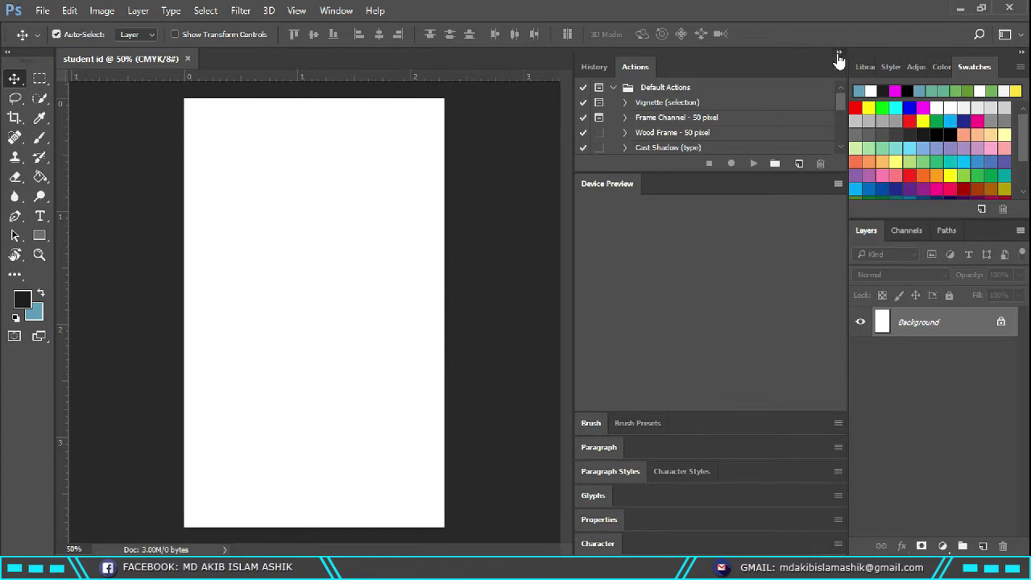
pyautogui.click(838, 54)
pyautogui.click(753, 53)
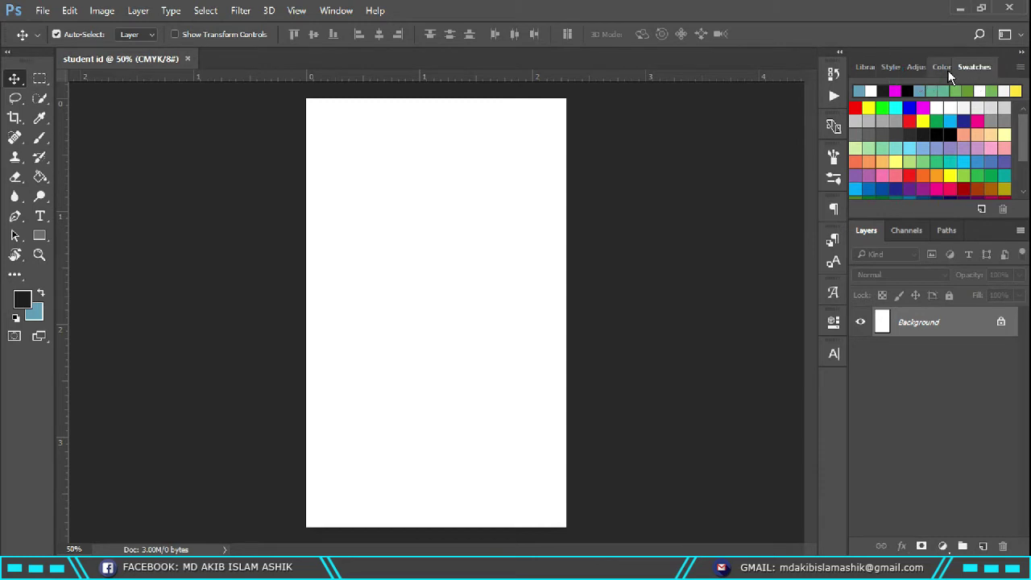
# Float the Swatches panel and dock it back beside Color, and move the Layers tab behind Paths and back to first place
pyautogui.moveTo(972, 66); pyautogui.dragTo(584, 237)
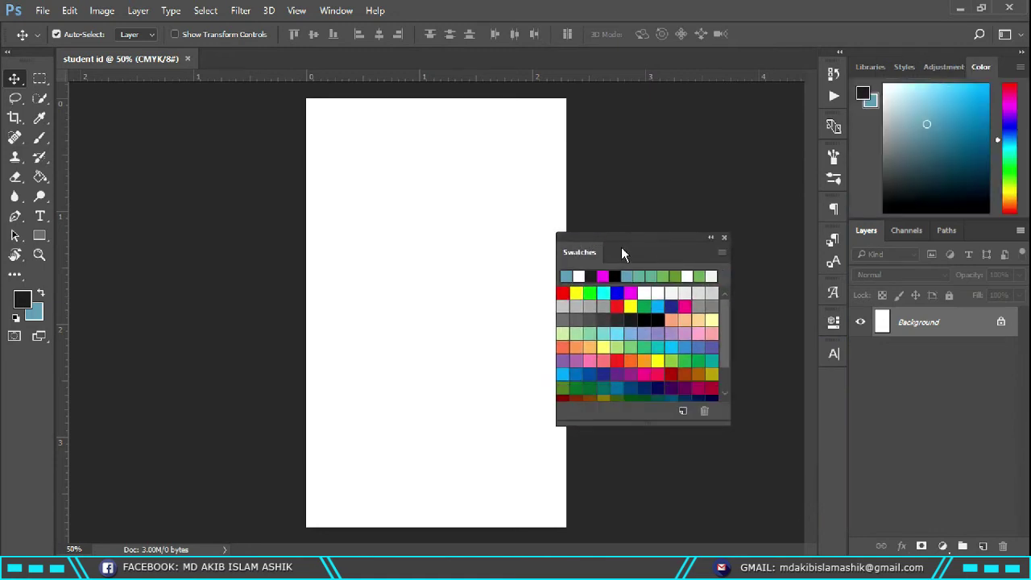
pyautogui.moveTo(621, 247); pyautogui.dragTo(1007, 82)
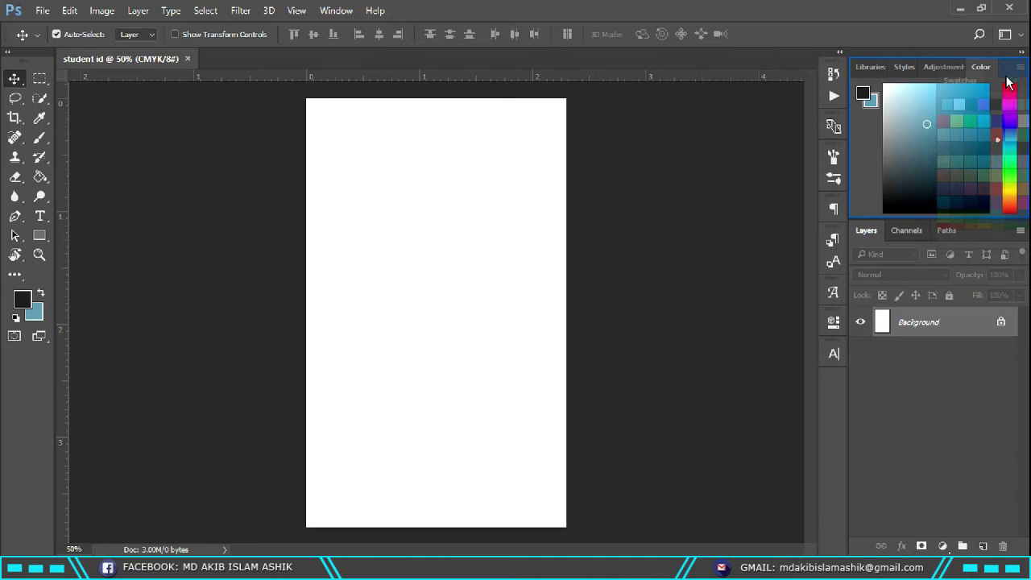
pyautogui.moveTo(1007, 82); pyautogui.dragTo(1006, 83)
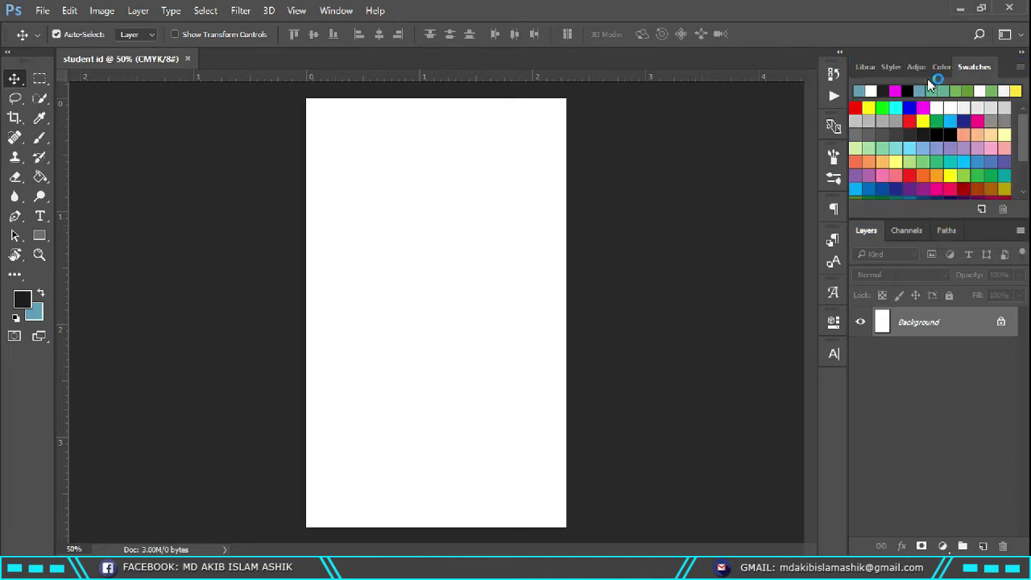
pyautogui.moveTo(867, 230)
pyautogui.mouseDown()
pyautogui.moveTo(866, 286)
pyautogui.moveTo(867, 233)
pyautogui.moveTo(877, 231)
pyautogui.mouseUp()
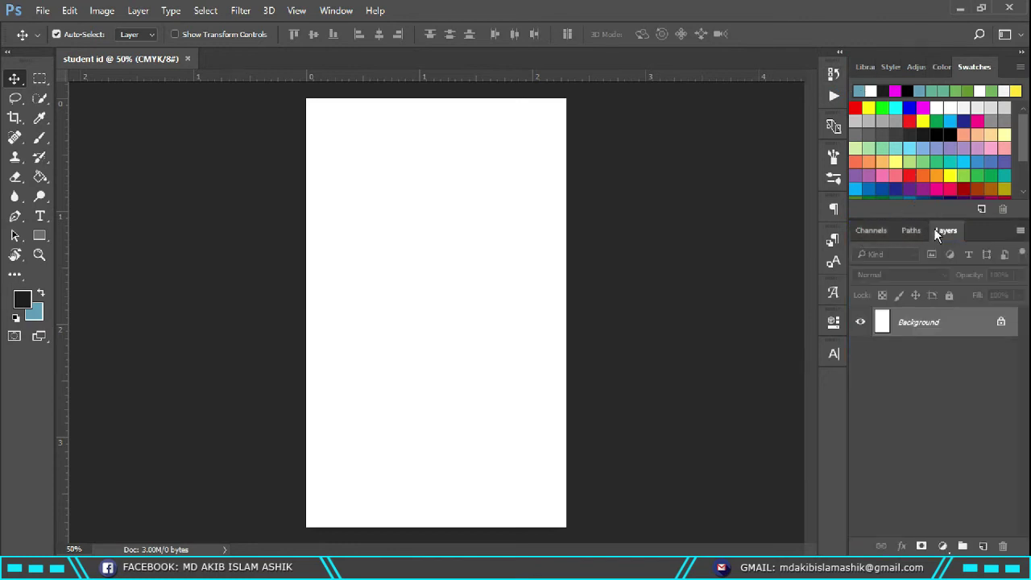
pyautogui.moveTo(964, 230); pyautogui.dragTo(854, 225)
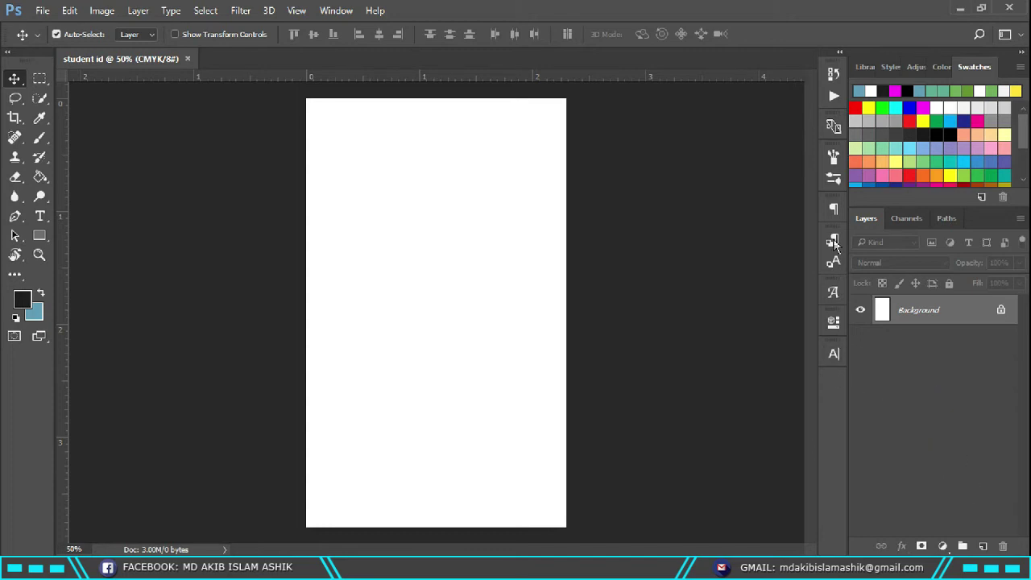
# Hide the tool options bar and show it again
pyautogui.click(354, 14)
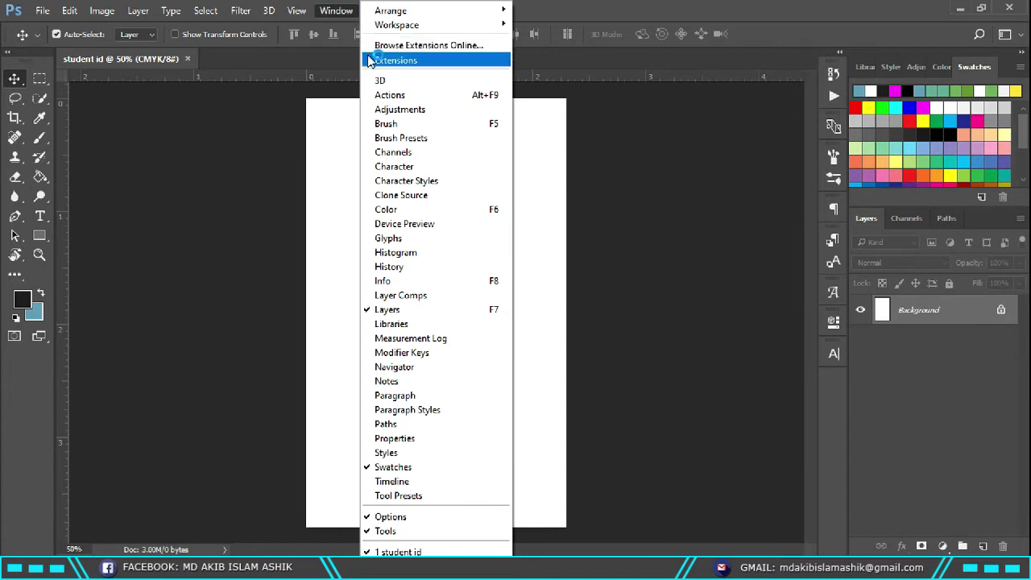
pyautogui.click(332, 9)
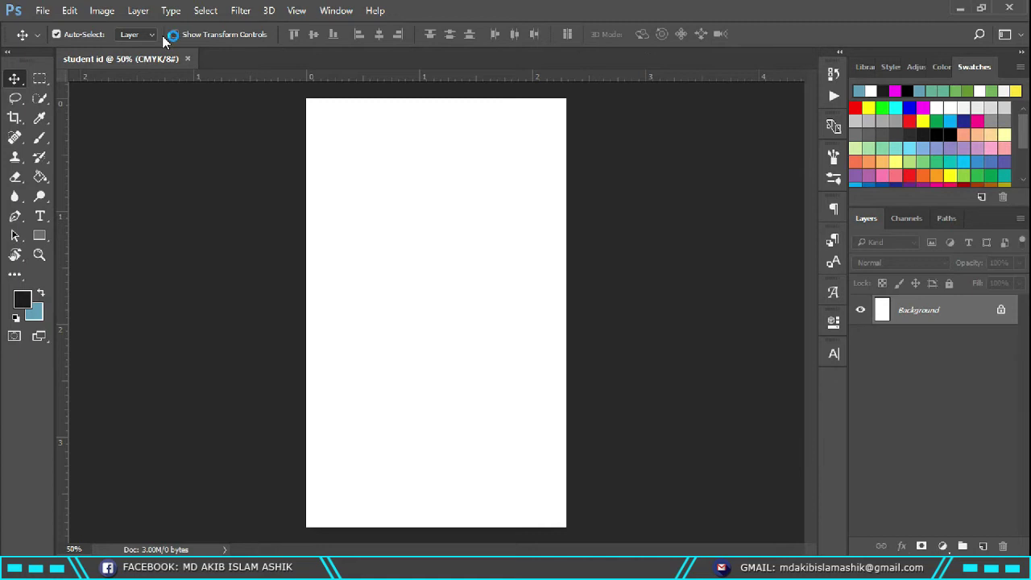
pyautogui.click(334, 12)
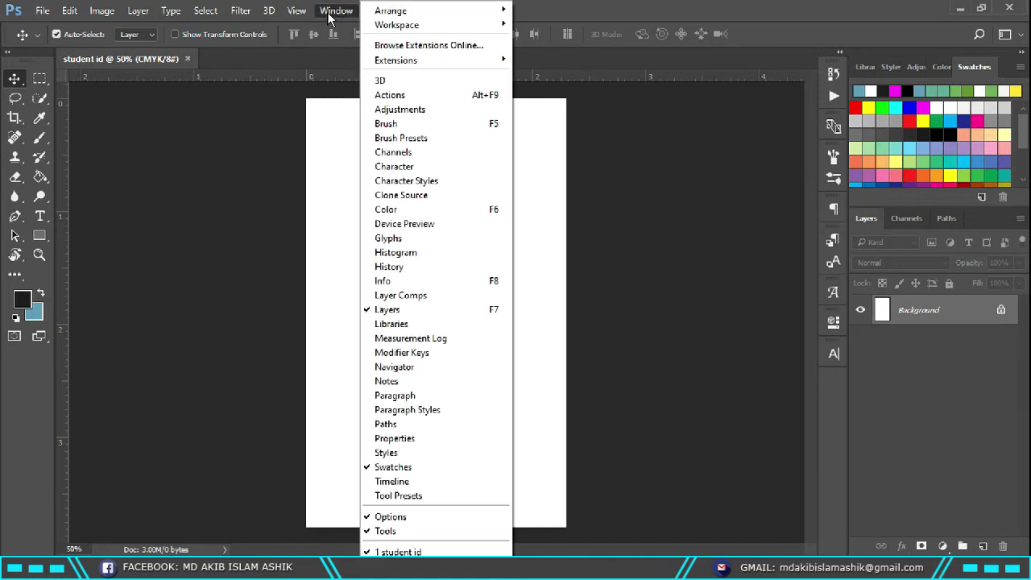
pyautogui.click(402, 518)
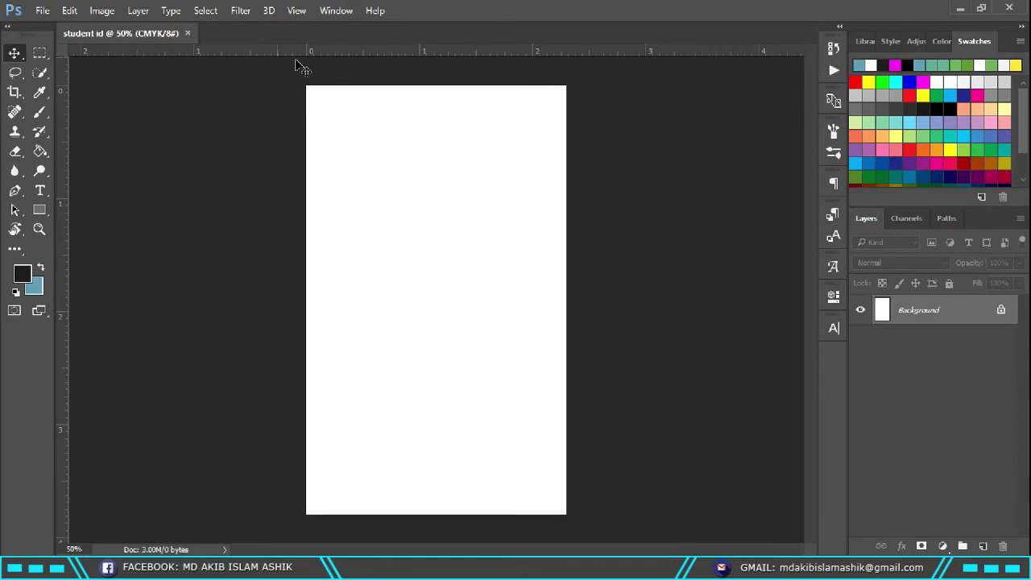
pyautogui.click(342, 12)
pyautogui.click(407, 518)
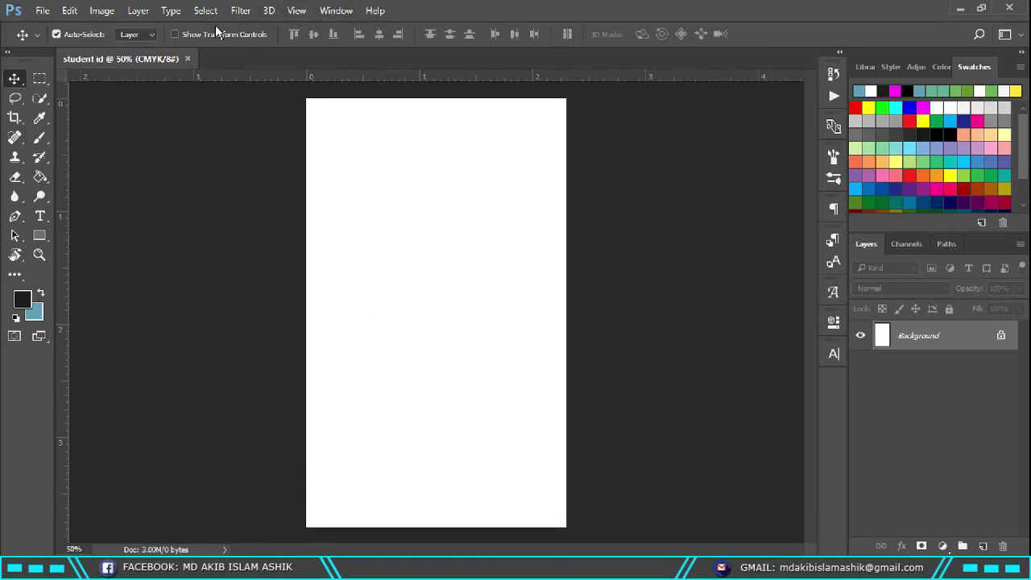
# Hide and restore the Tools panel, and switch it to a single column and back to two columns
pyautogui.click(343, 12)
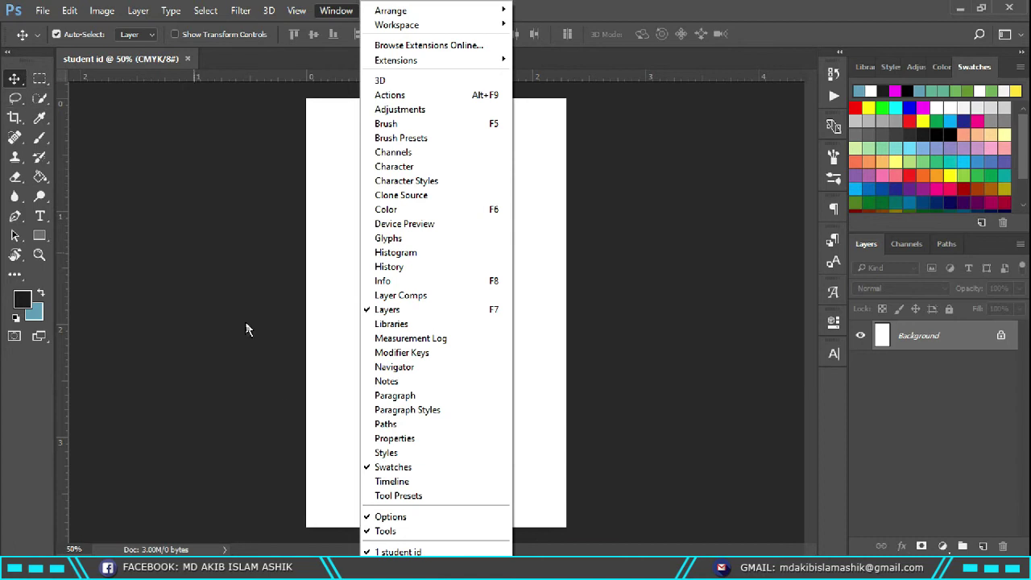
pyautogui.click(385, 531)
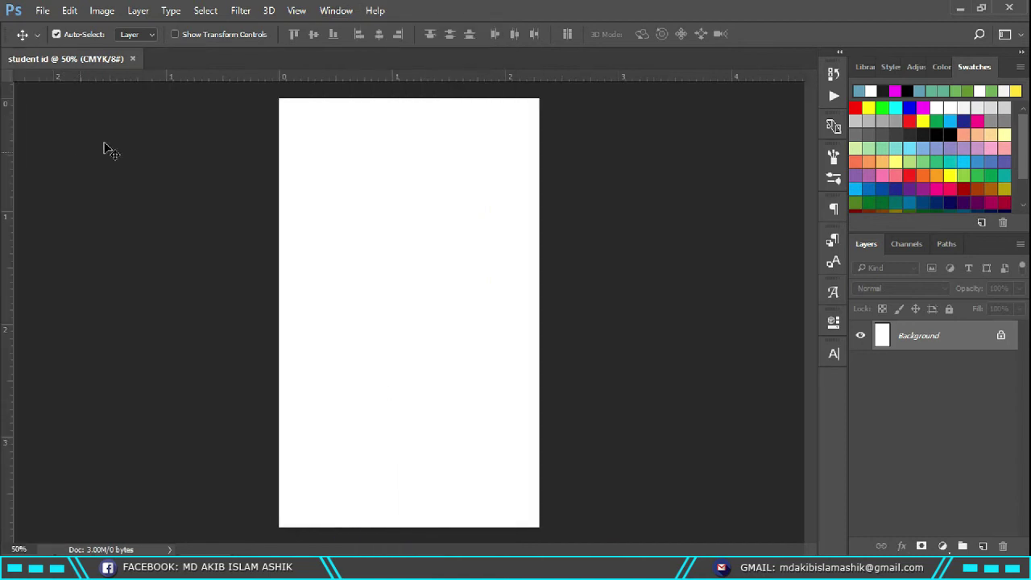
pyautogui.click(336, 11)
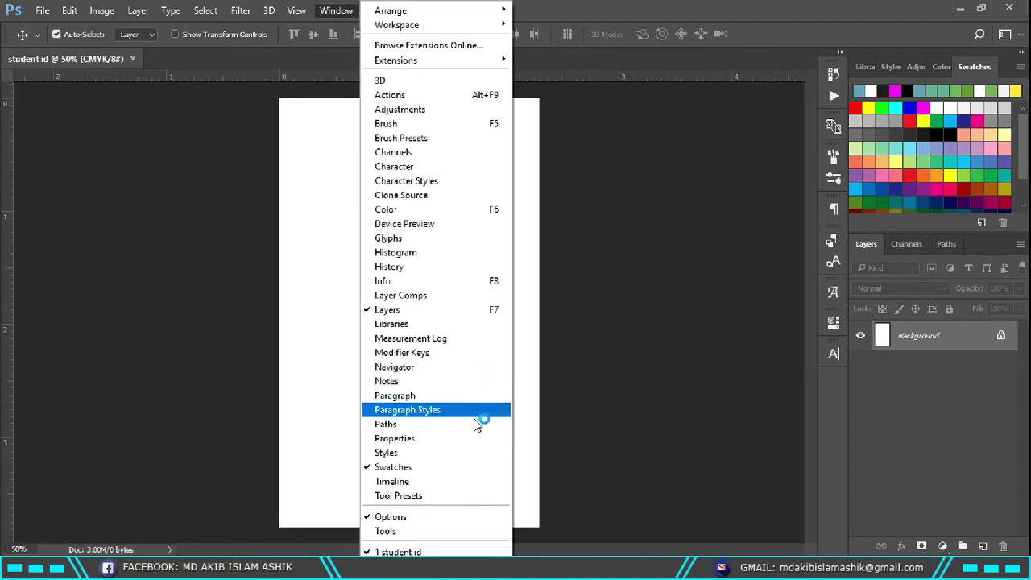
pyautogui.click(423, 531)
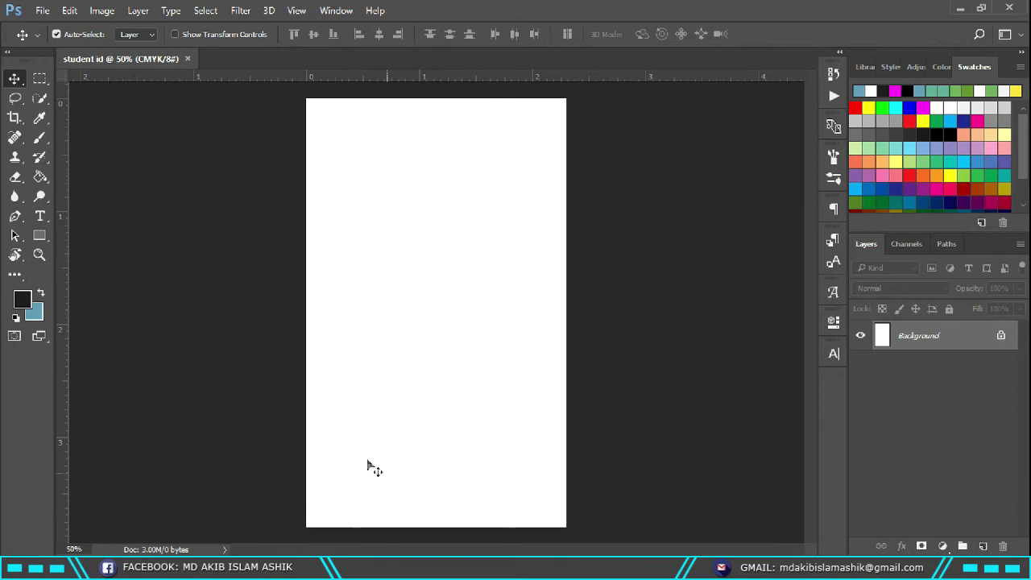
pyautogui.click(8, 53)
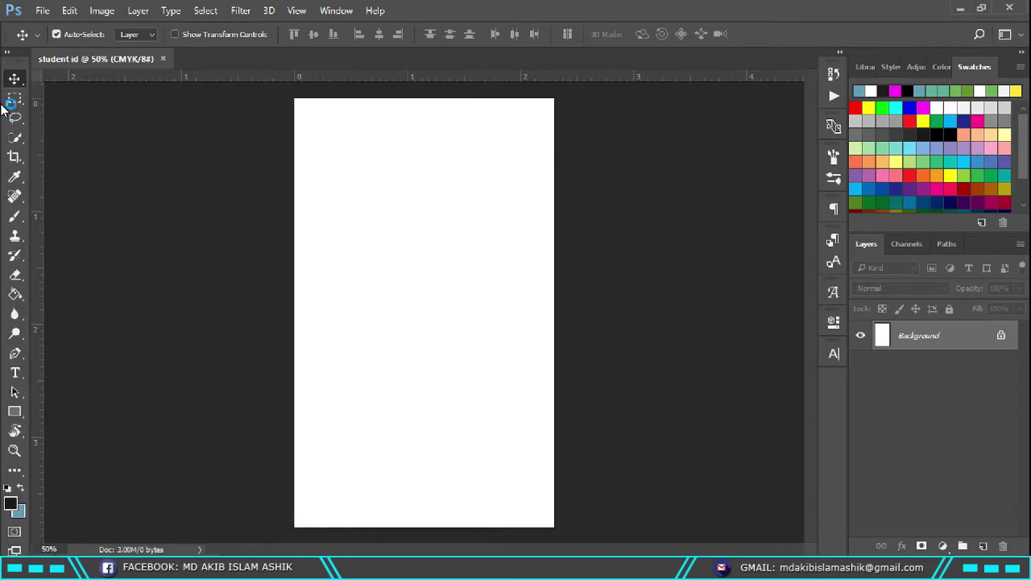
pyautogui.click(7, 55)
# Float the student id document as a separate window and dock it back as a tab
pyautogui.moveTo(90, 56); pyautogui.dragTo(281, 142)
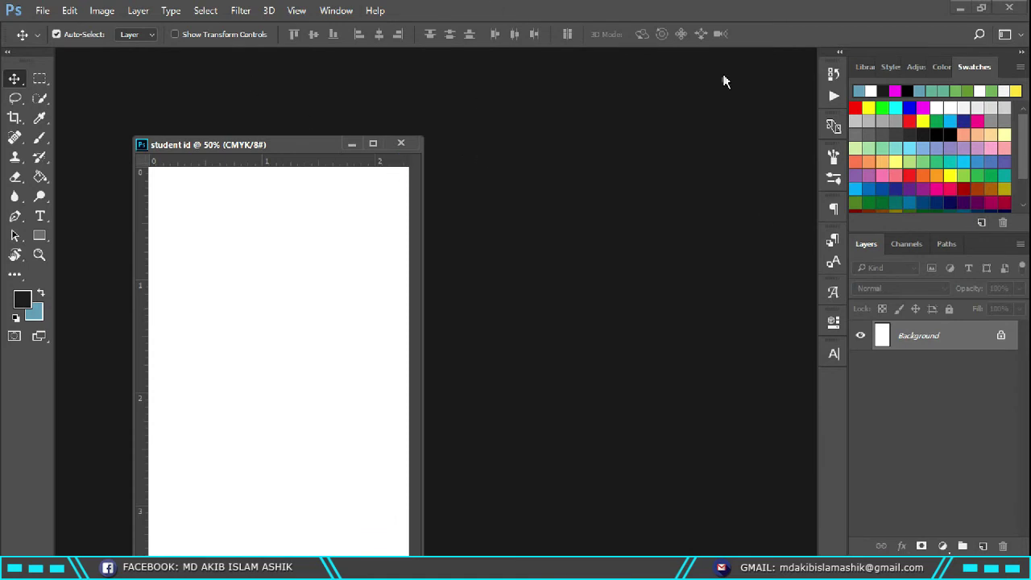
pyautogui.moveTo(306, 145); pyautogui.dragTo(322, 57)
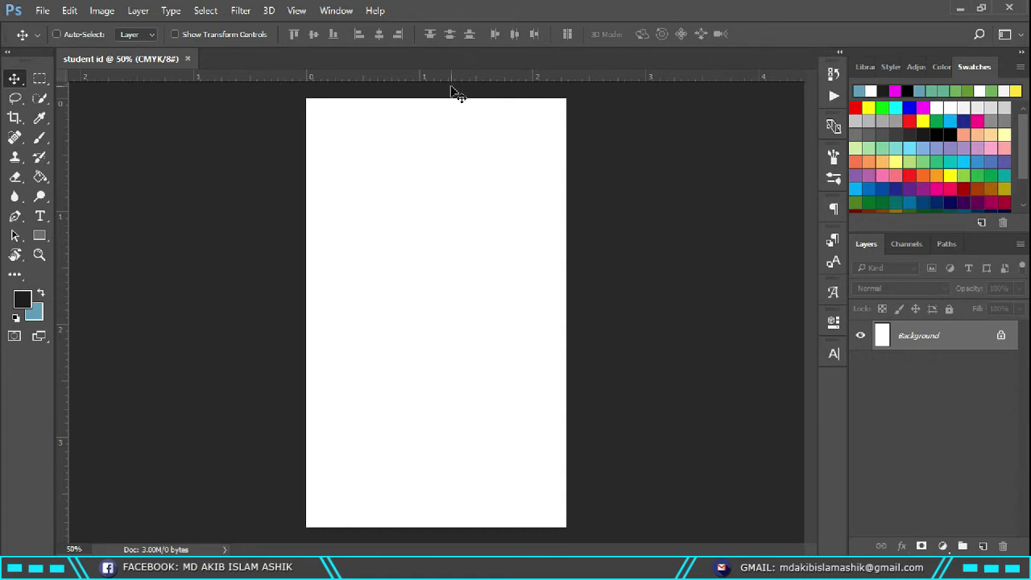
# Toggle the rulers off and on several times, leaving them shown around the canvas
pyautogui.hotkey('ctrl', 'r')
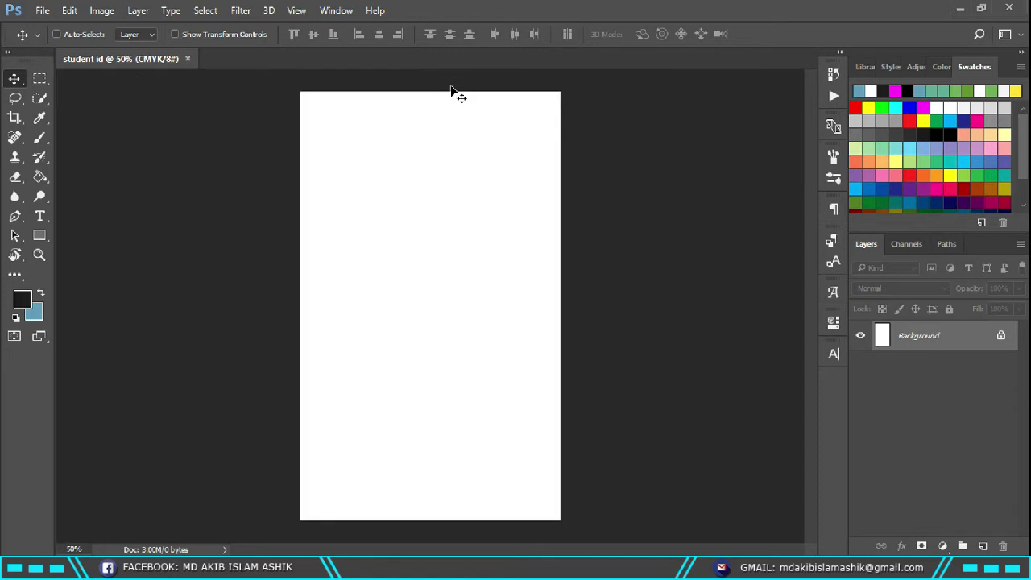
pyautogui.hotkey('ctrl', 'r')
pyautogui.hotkey('ctrl', 'r')
pyautogui.hotkey('ctrl', 'r')
pyautogui.hotkey('ctrl', 'r')
pyautogui.hotkey('ctrl', 'r')
pyautogui.hotkey('ctrl', 'r')
pyautogui.hotkey('ctrl', 'r')
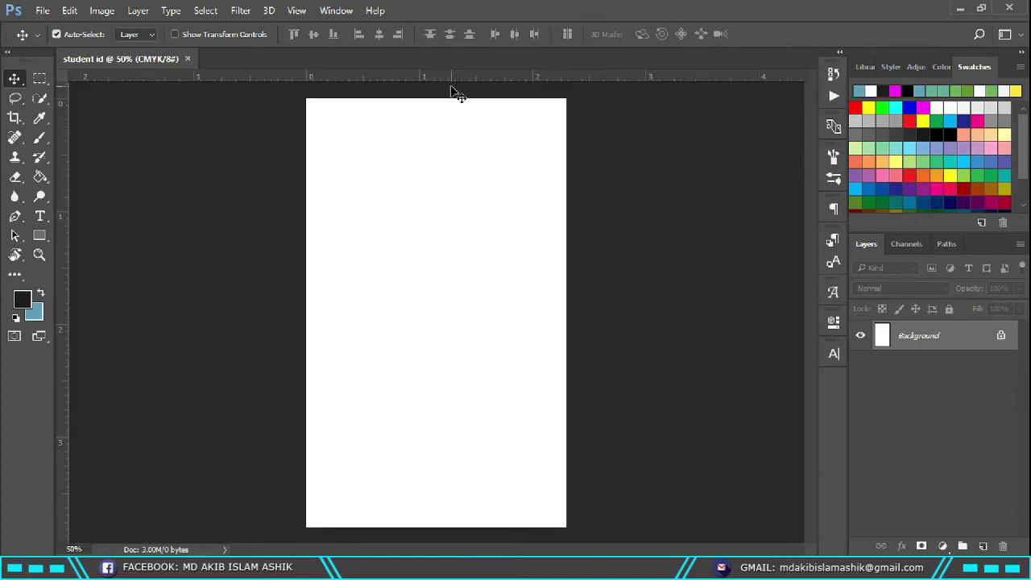
# Place a vertical guide through the card's centre and a horizontal guide about 2.1 inches below its upper edge
pyautogui.click(67, 322)
pyautogui.moveTo(67, 326); pyautogui.dragTo(436, 330)
pyautogui.moveTo(531, 86); pyautogui.dragTo(531, 335)
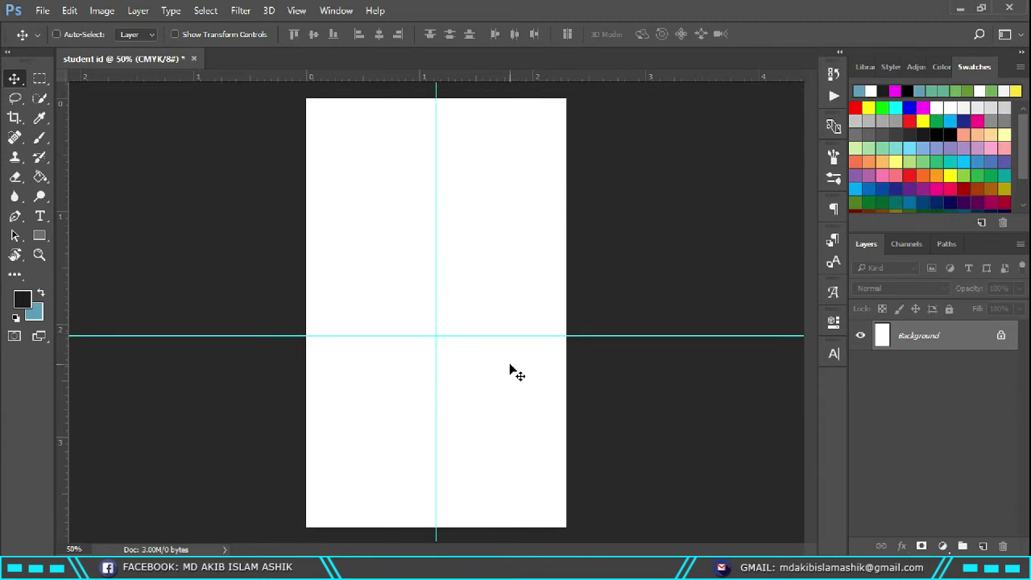
# Undo both guides just placed on the card
pyautogui.press('ctrl')
pyautogui.hotkey('ctrl', 'alt', 'z')
pyautogui.hotkey('ctrl', 'alt', 'z')
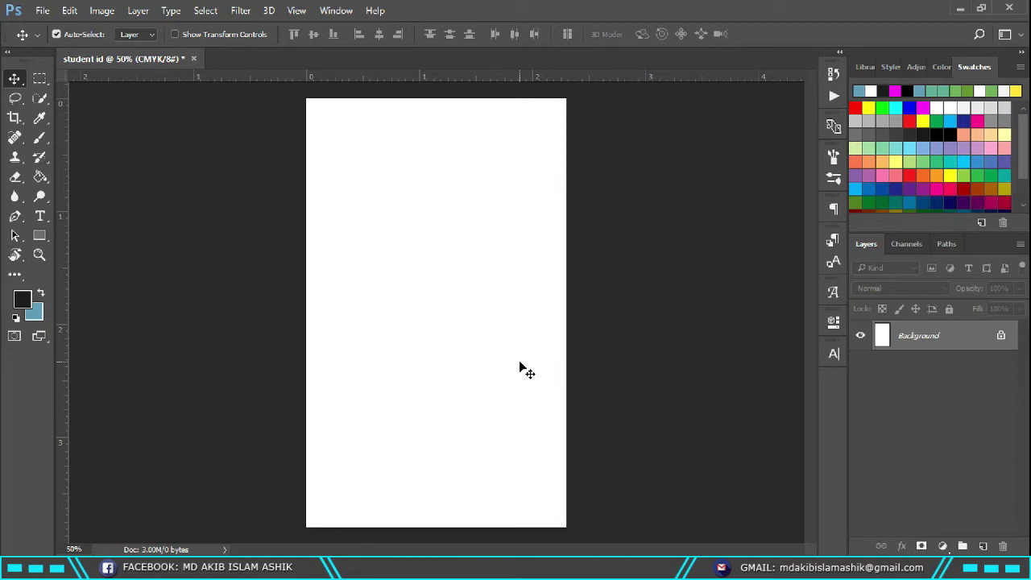
# Choose the Move tool from its tool group
pyautogui.rightClick(17, 83)
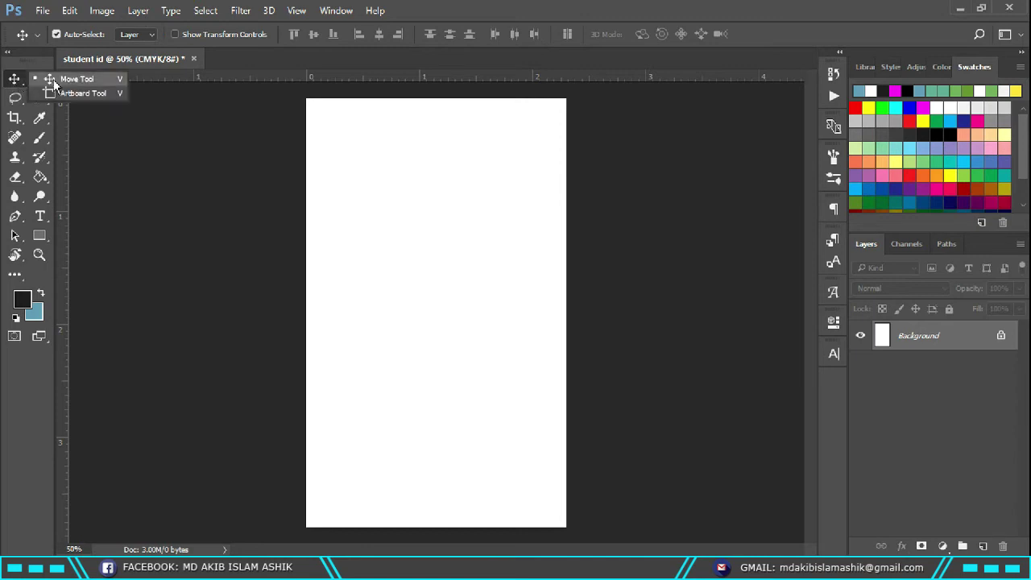
pyautogui.click(46, 78)
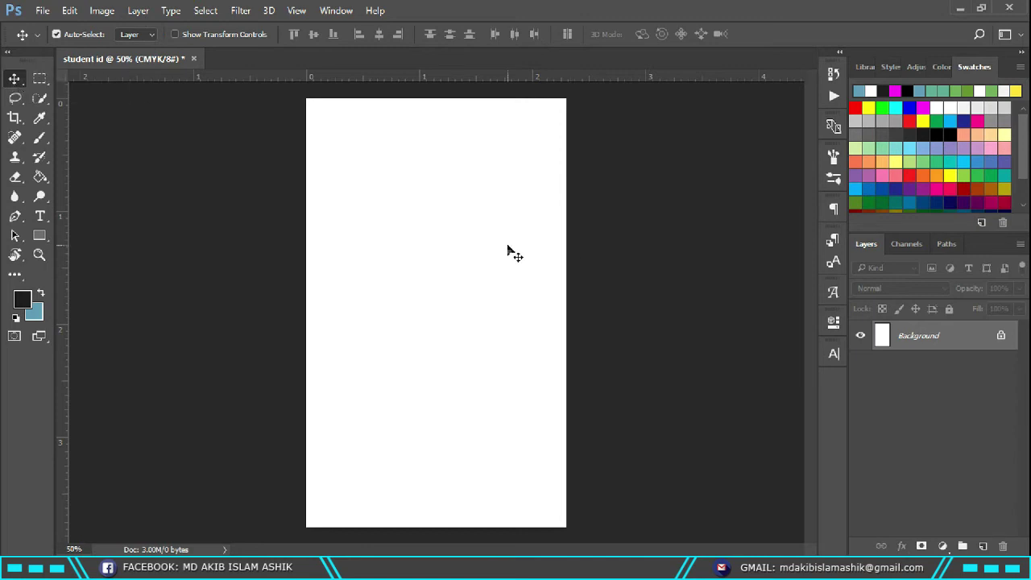
# Draw a rectangle shape about 178 × 506 px in the upper middle of the card and fill it with black
pyautogui.click(39, 235)
pyautogui.moveTo(393, 169); pyautogui.dragTo(459, 359)
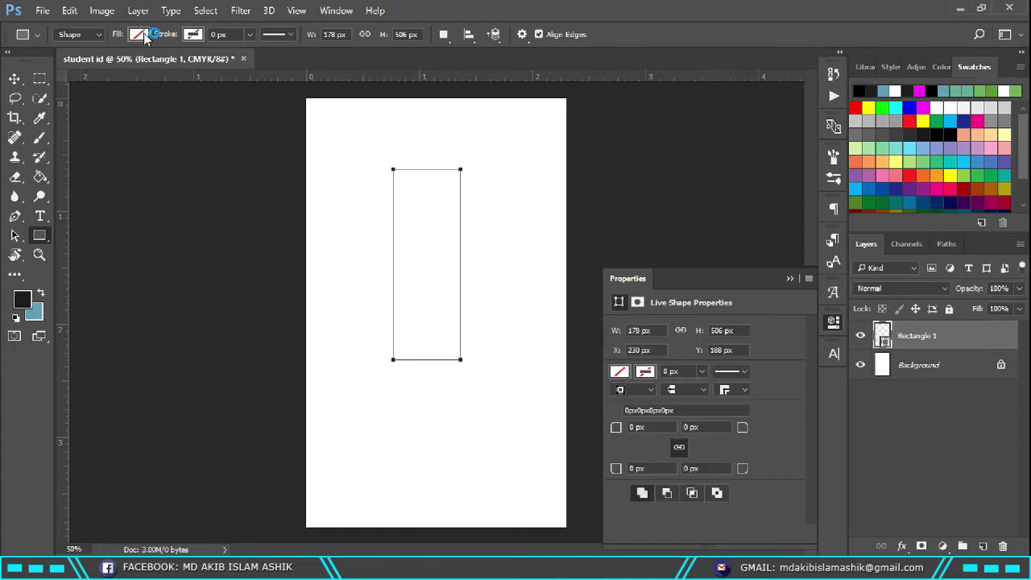
pyautogui.click(138, 34)
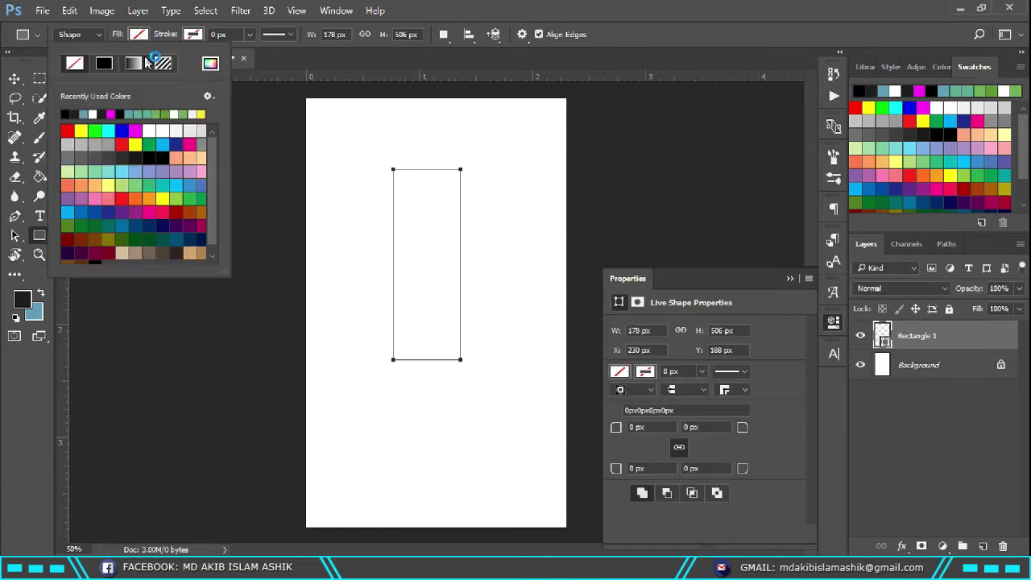
pyautogui.click(67, 113)
# Collapse the shape's properties and use the Move tool to shift the black rectangle down and slightly right on the card
pyautogui.press('v')
pyautogui.click(790, 279)
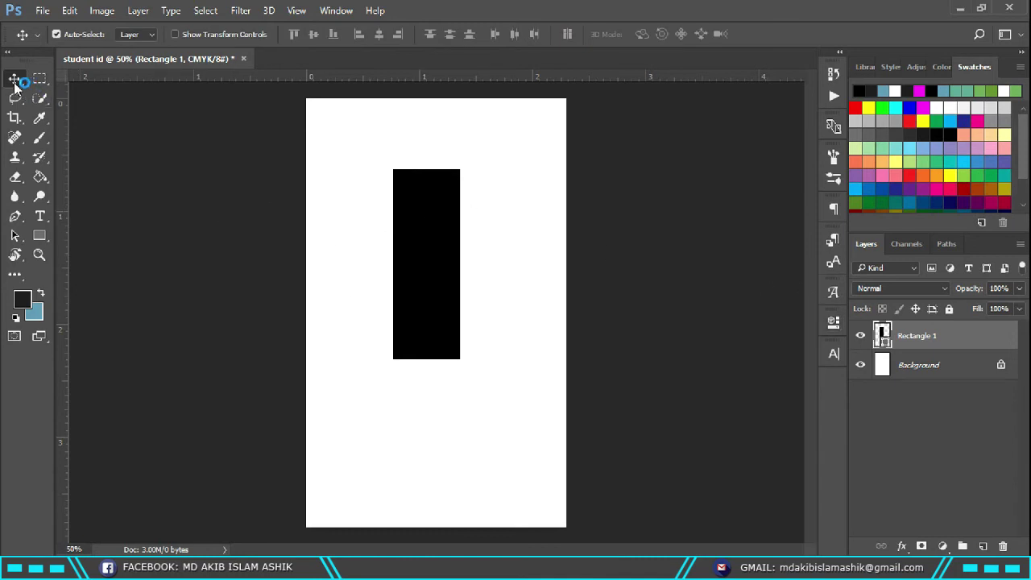
pyautogui.moveTo(451, 255); pyautogui.dragTo(462, 301)
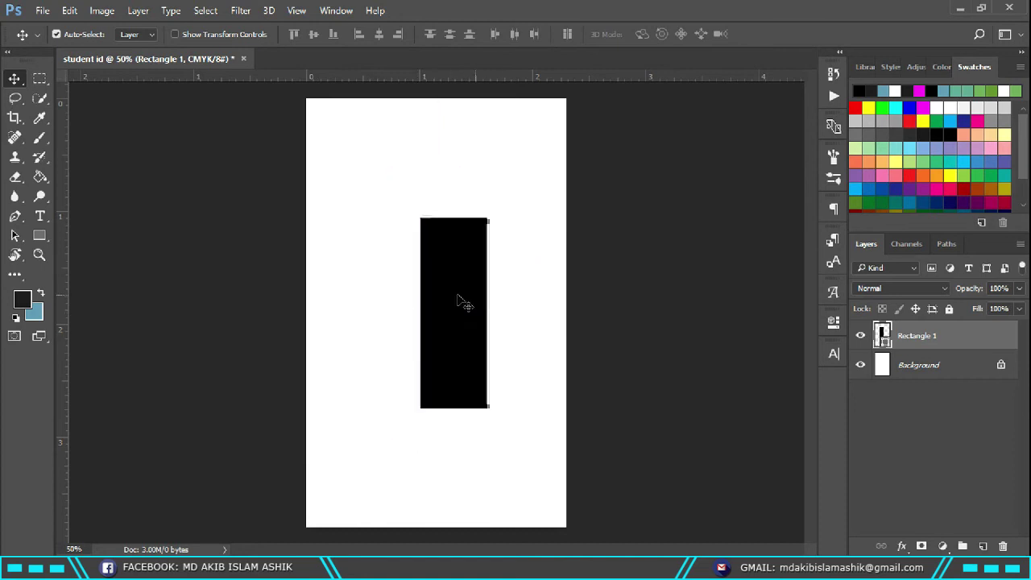
# Reposition the black rectangle several times with the Move tool, ending in the upper middle of the card
pyautogui.click(40, 78)
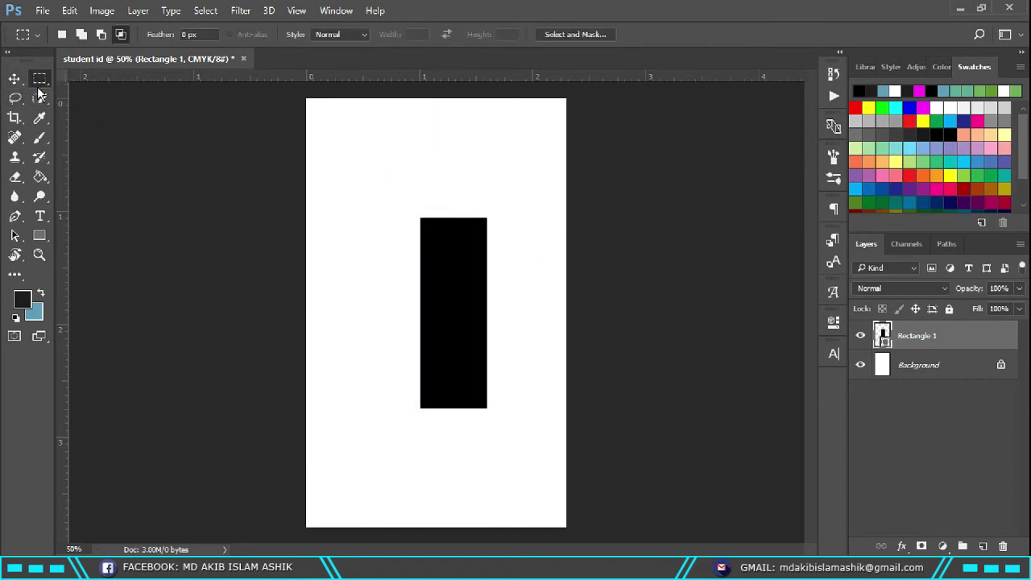
pyautogui.click(14, 78)
pyautogui.moveTo(415, 284); pyautogui.dragTo(357, 230)
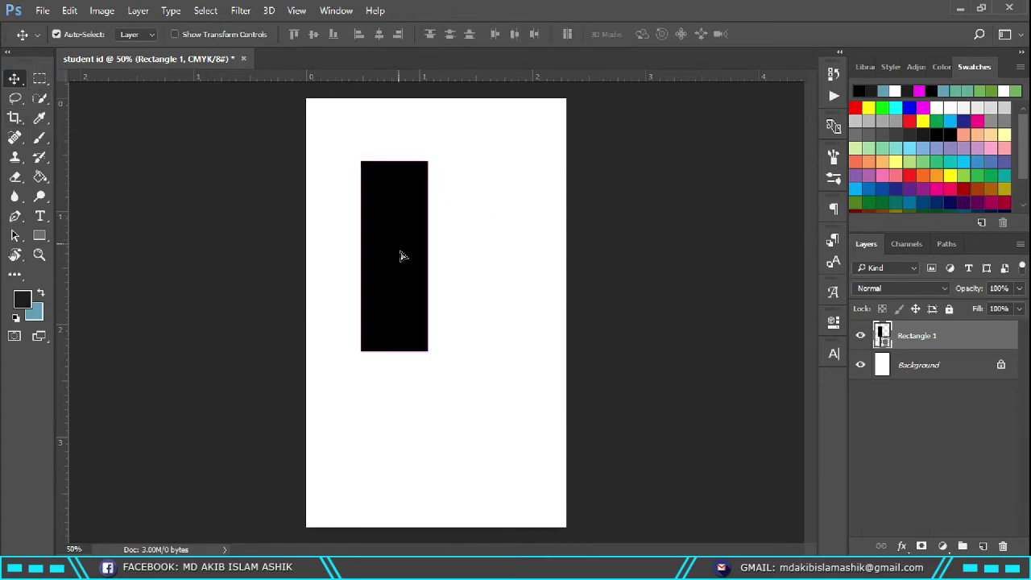
pyautogui.moveTo(400, 252); pyautogui.dragTo(426, 269)
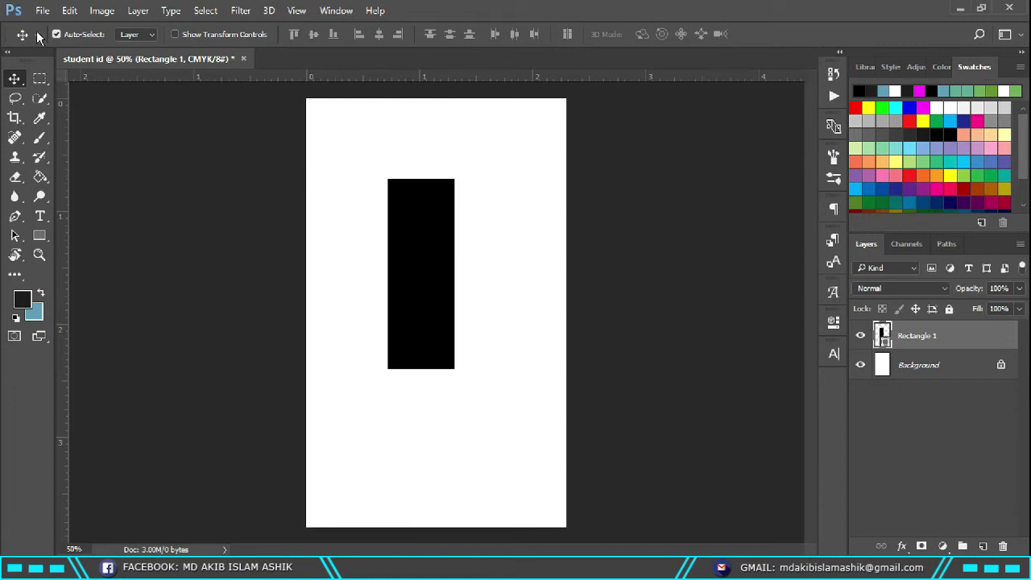
pyautogui.moveTo(425, 219); pyautogui.dragTo(424, 195)
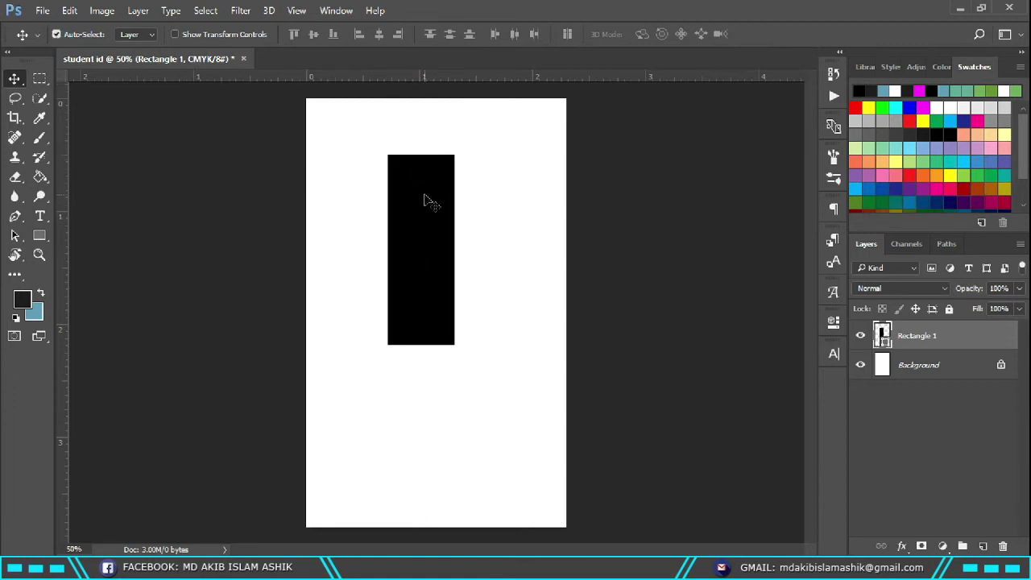
# Check the Auto-Select choices, then move the black rectangle down the card and up to its upper-left area
pyautogui.click(151, 36)
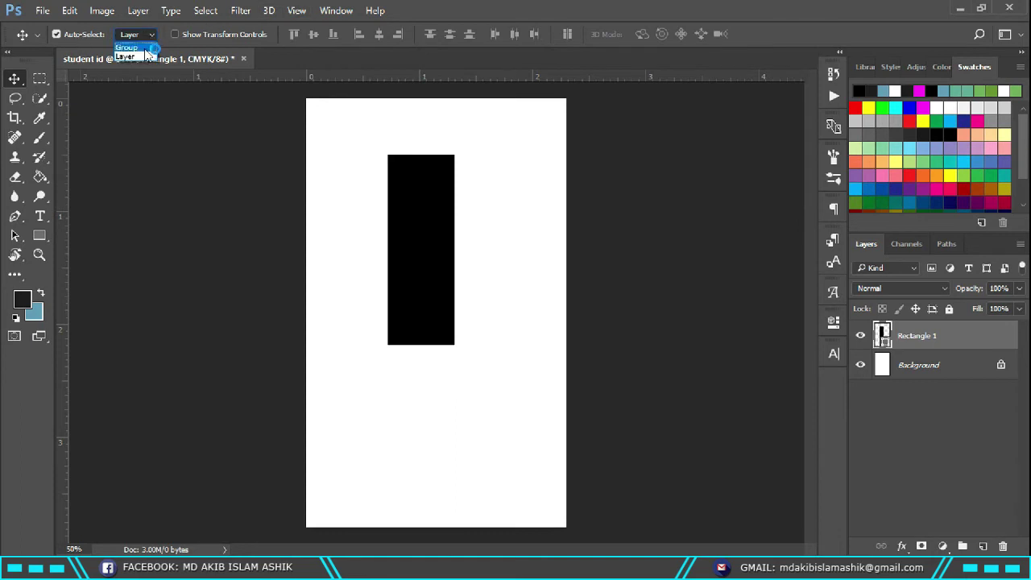
pyautogui.click(377, 37)
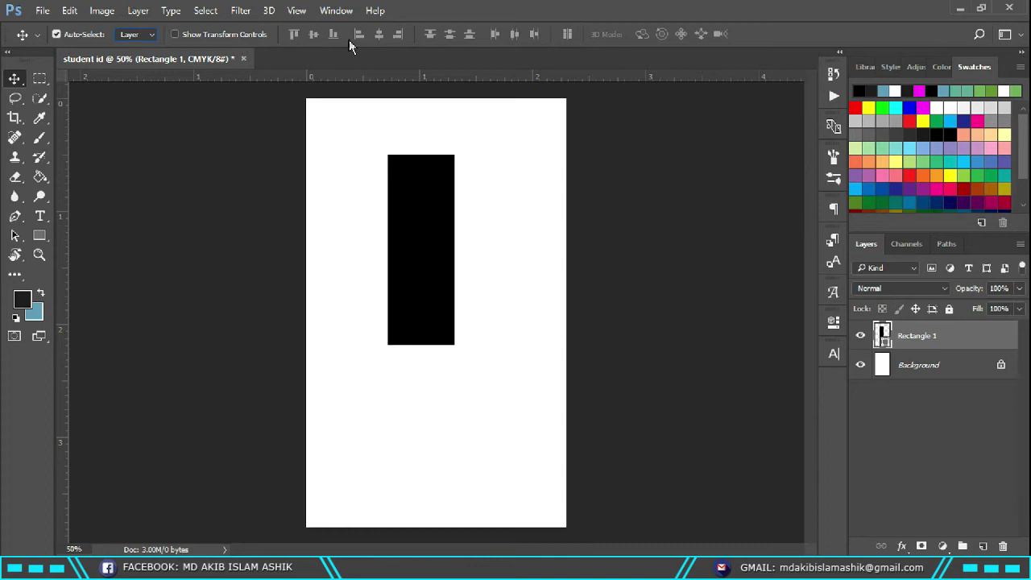
pyautogui.click(295, 35)
pyautogui.moveTo(435, 217); pyautogui.dragTo(433, 308)
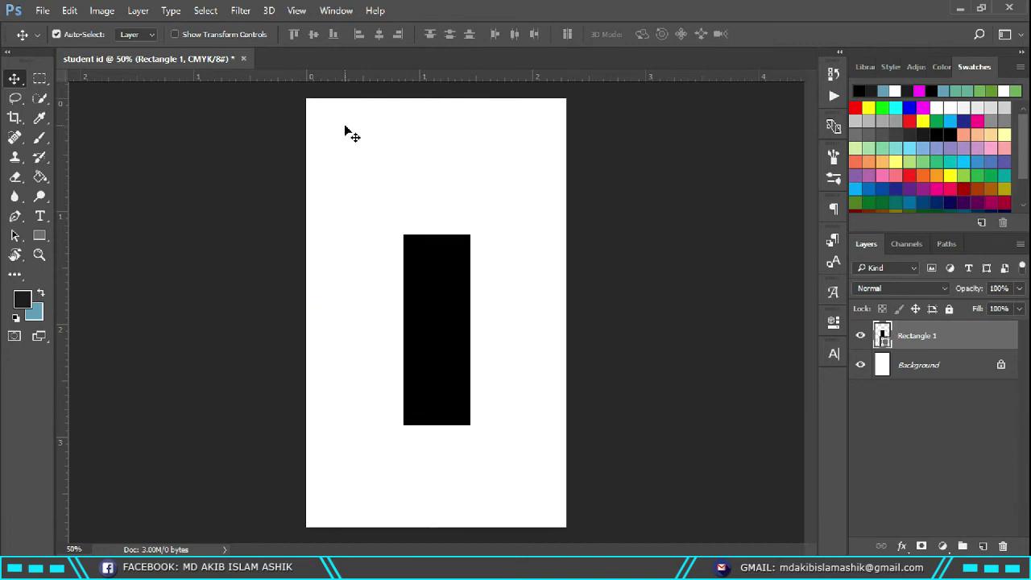
pyautogui.moveTo(416, 274); pyautogui.dragTo(362, 165)
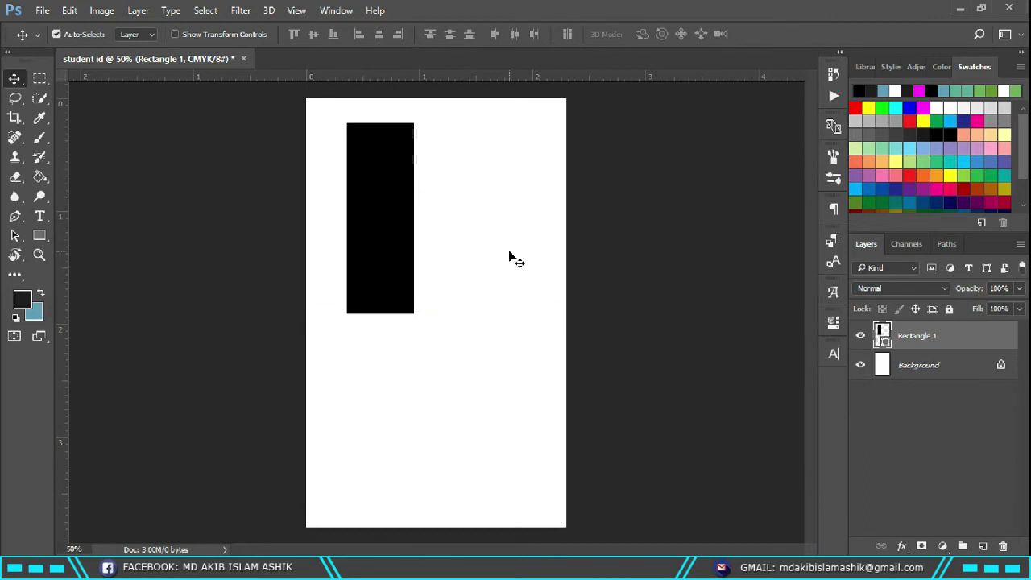
# Select the rectangle and Background layers together and try several alignments, ending with the rectangle vertically centred at the card's left edge
pyautogui.keyDown('ctrl'); pyautogui.click(952, 373); pyautogui.keyUp('ctrl')
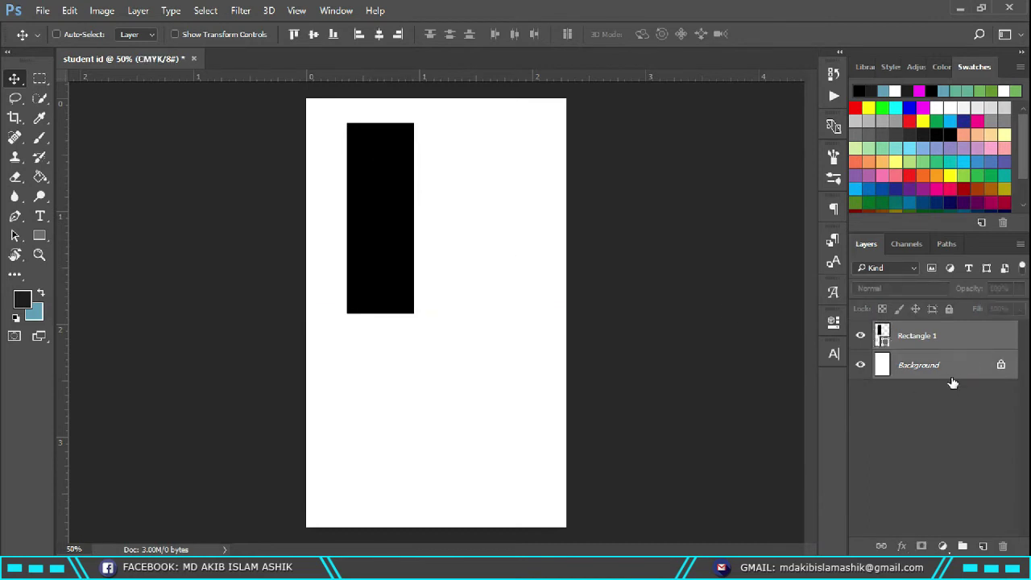
pyautogui.click(314, 34)
pyautogui.click(380, 37)
pyautogui.click(394, 38)
pyautogui.click(359, 36)
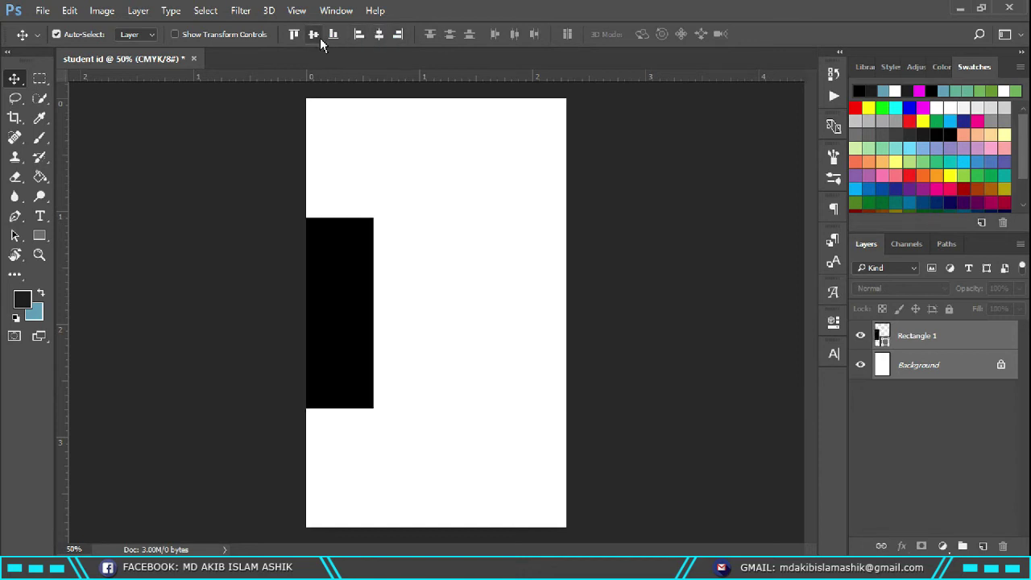
# Align the black rectangle to the vertical and horizontal centres of the card and deselect both layers
pyautogui.click(295, 35)
pyautogui.click(315, 35)
pyautogui.click(379, 36)
pyautogui.click(674, 225)
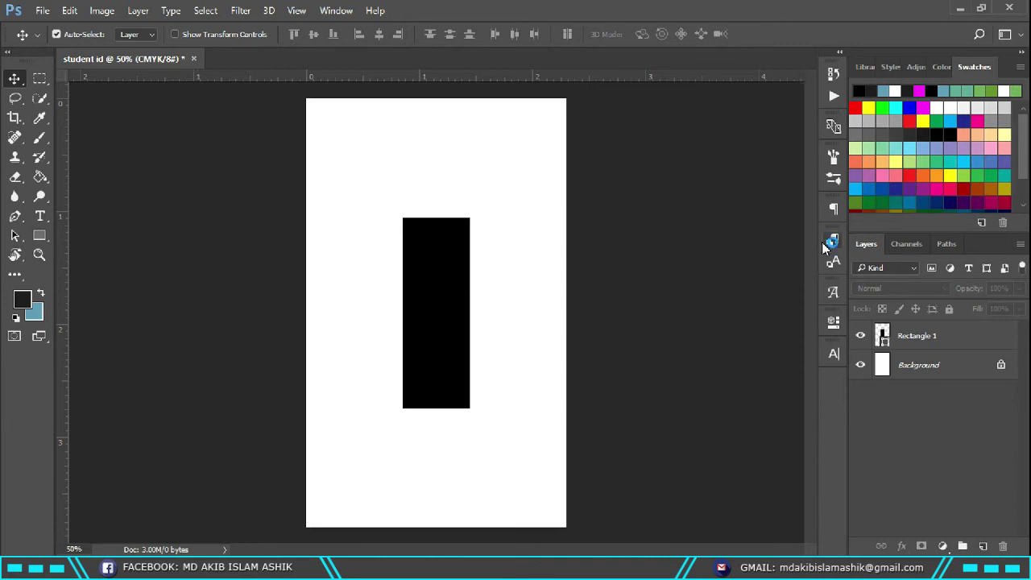
# Detach the Layers panel into its own column and dock it back beside Channels and Paths
pyautogui.click(864, 244)
pyautogui.moveTo(864, 244); pyautogui.dragTo(805, 68)
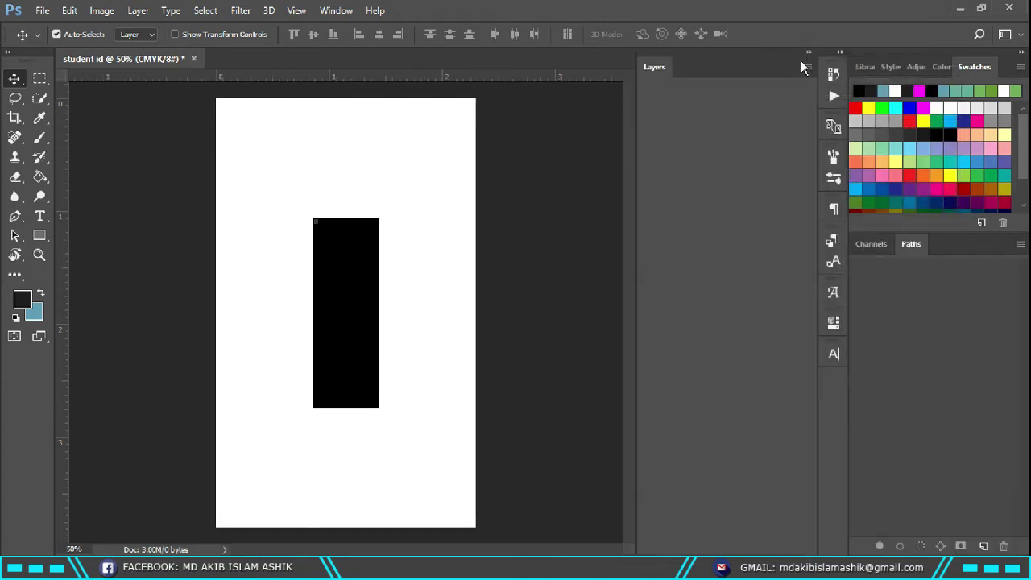
pyautogui.moveTo(670, 67); pyautogui.dragTo(942, 248)
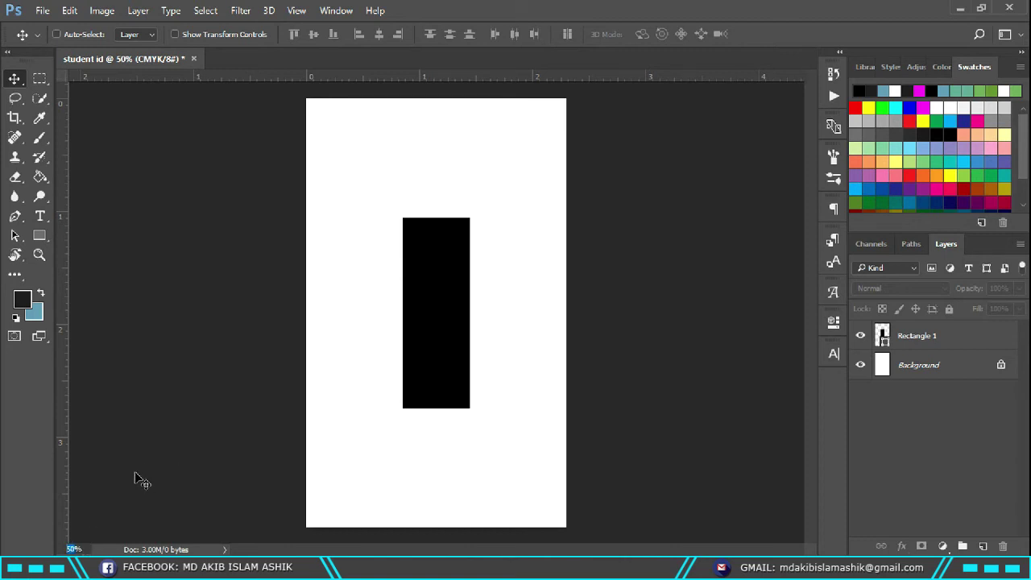
# Examine the card and its black rectangle at different zoom levels up to 200% and pan across the canvas
pyautogui.hotkey('ctrl', '+')
pyautogui.hotkey('ctrl', '+')
pyautogui.hotkey('ctrl', '+')
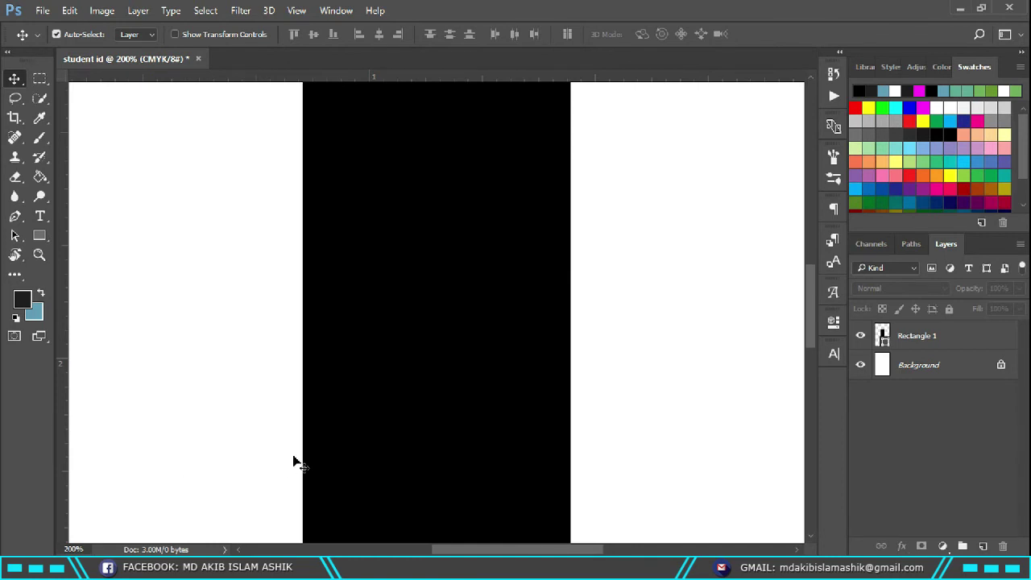
pyautogui.scroll(-1, 293, 461)
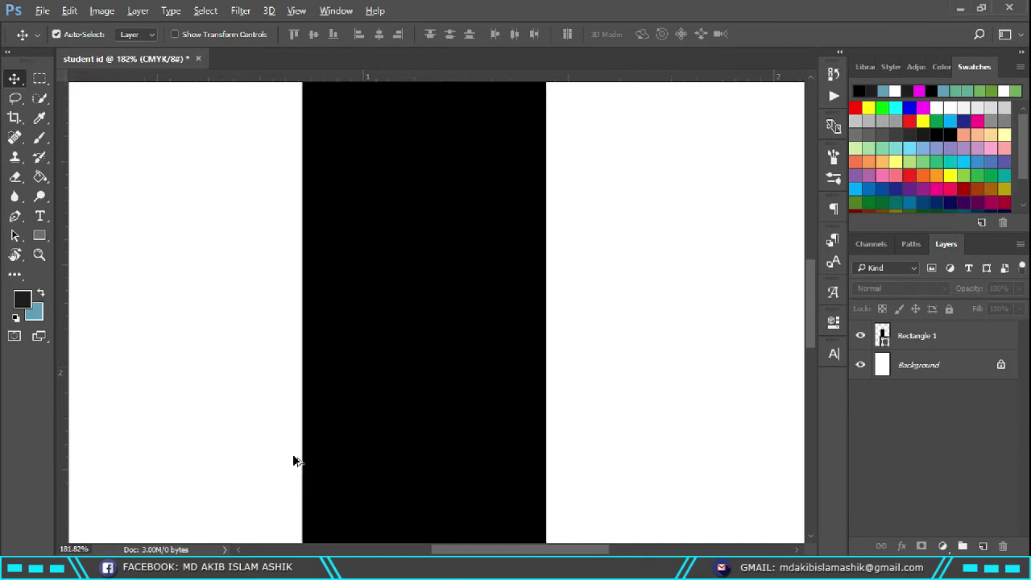
pyautogui.scroll(-5, 293, 461)
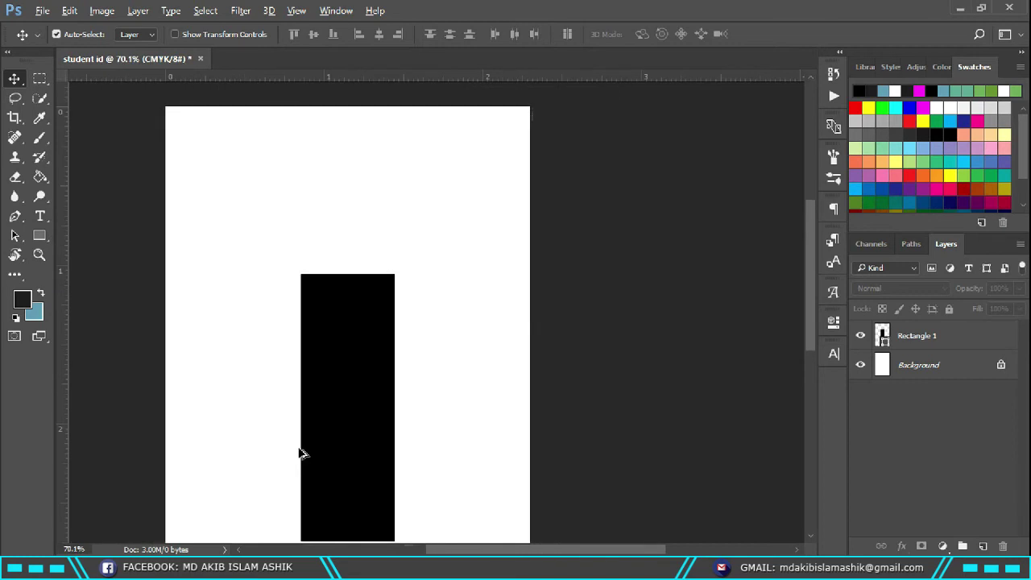
pyautogui.scroll(-3, 299, 453)
pyautogui.scroll(4, 299, 454)
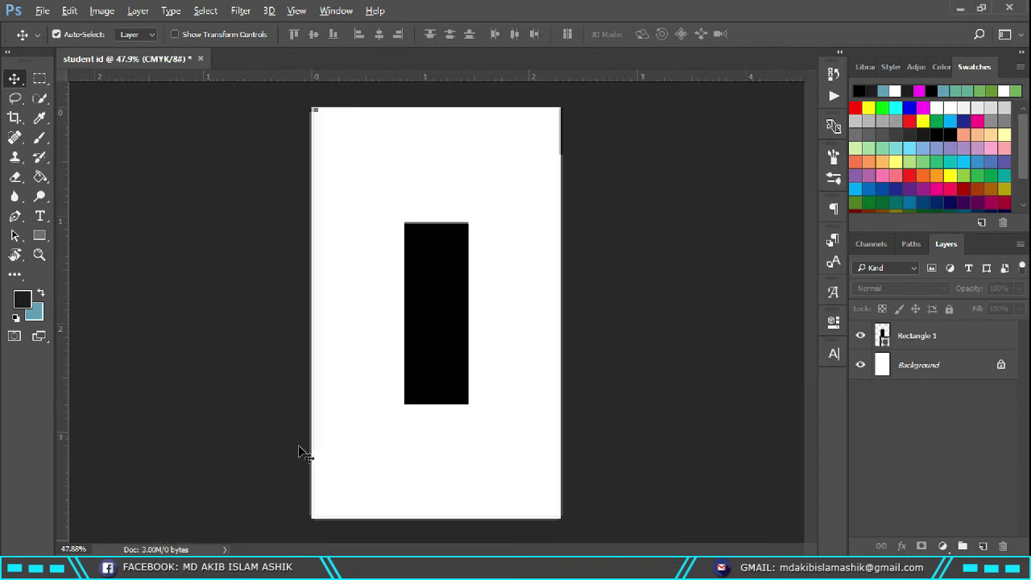
pyautogui.scroll(-2, 299, 453)
pyautogui.scroll(-1, 298, 453)
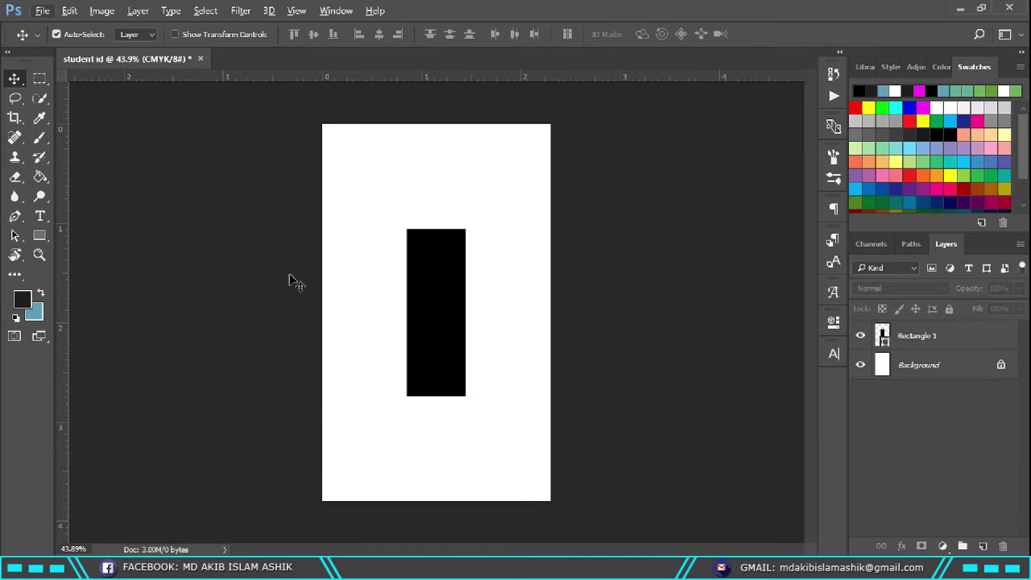
pyautogui.scroll(2, 462, 286)
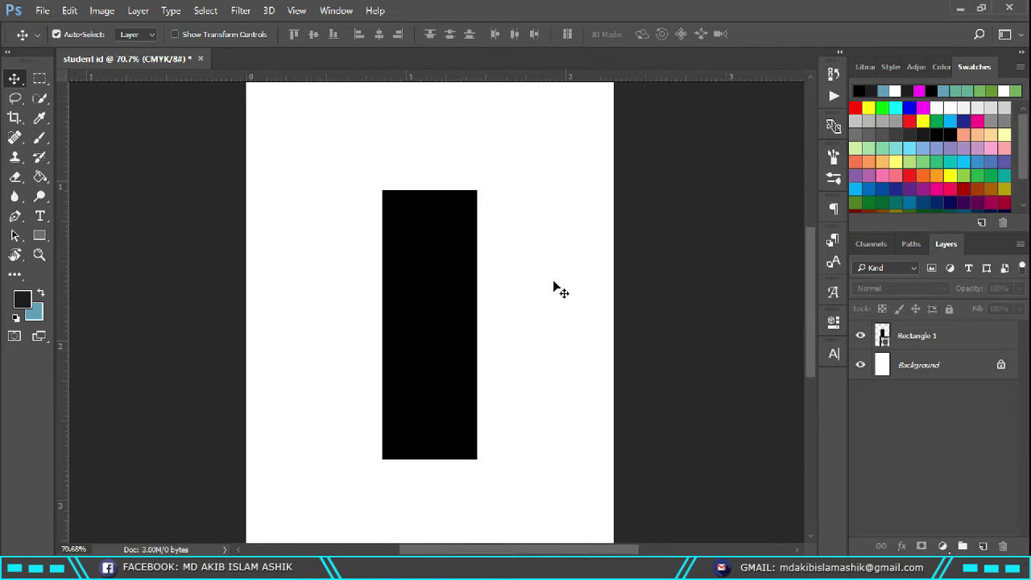
pyautogui.moveTo(507, 552)
pyautogui.mouseDown()
pyautogui.moveTo(439, 551)
pyautogui.moveTo(548, 551)
pyautogui.moveTo(438, 549)
pyautogui.moveTo(521, 549)
pyautogui.mouseUp()
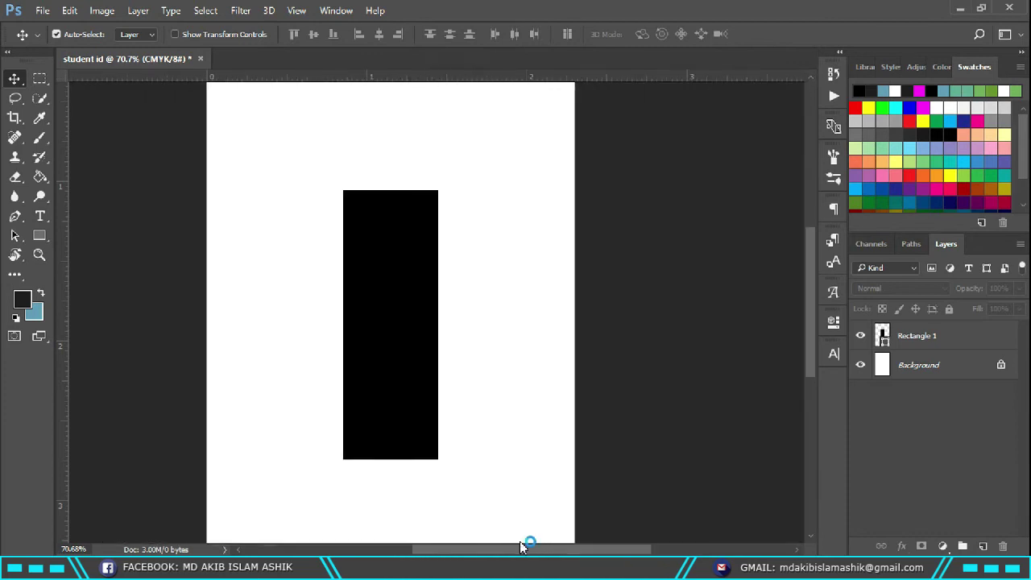
pyautogui.moveTo(811, 303); pyautogui.dragTo(797, 331)
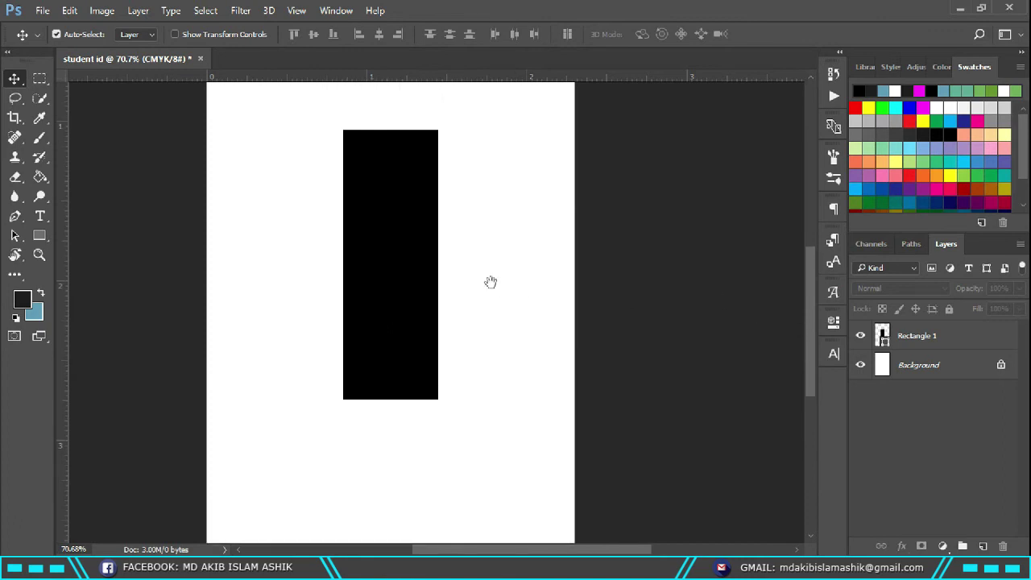
pyautogui.moveTo(470, 277); pyautogui.dragTo(583, 247)
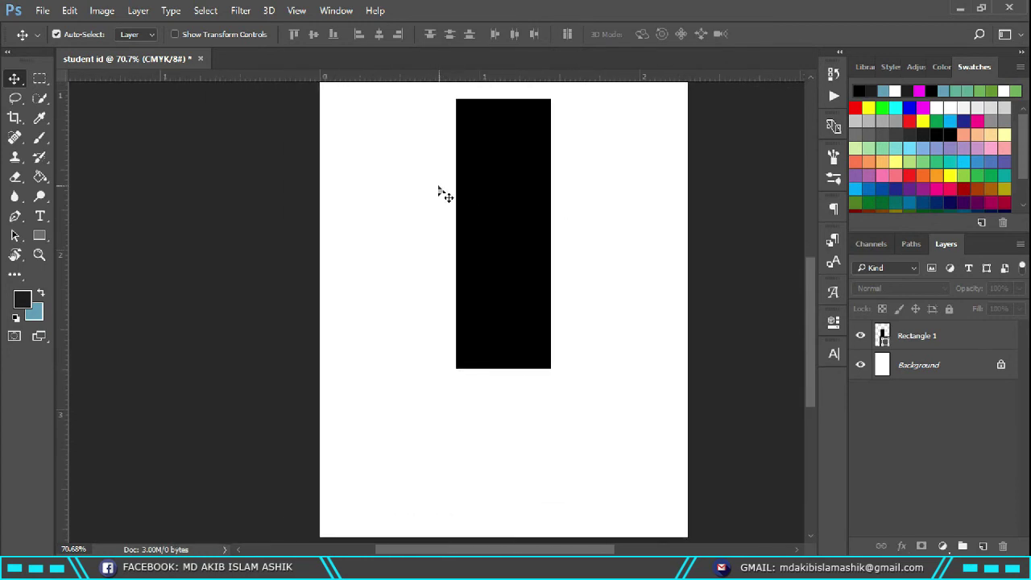
# Look through the keyboard shortcuts assigned to the File commands and close the shortcut settings without changing anything
pyautogui.click(42, 10)
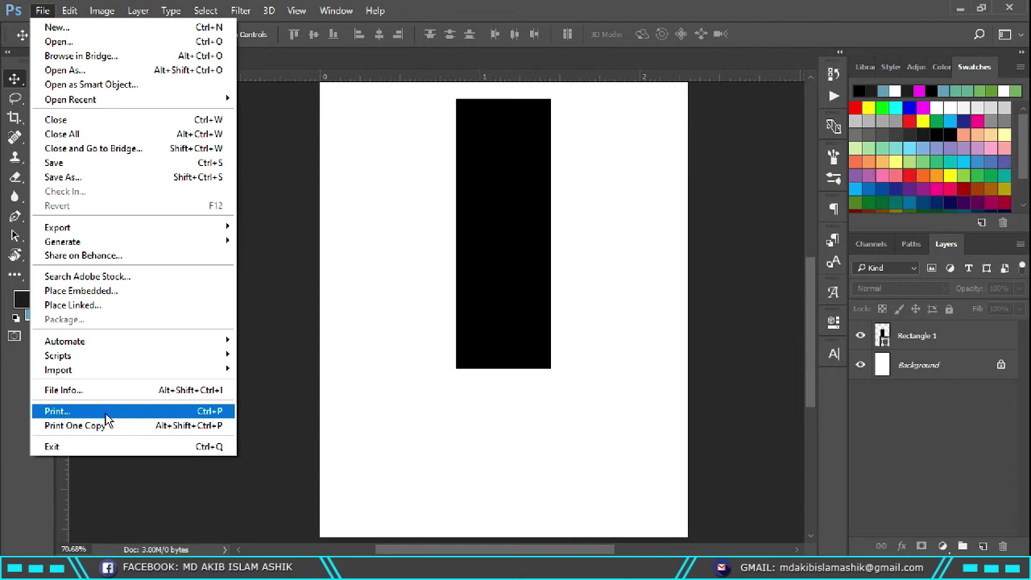
pyautogui.click(42, 11)
pyautogui.click(69, 10)
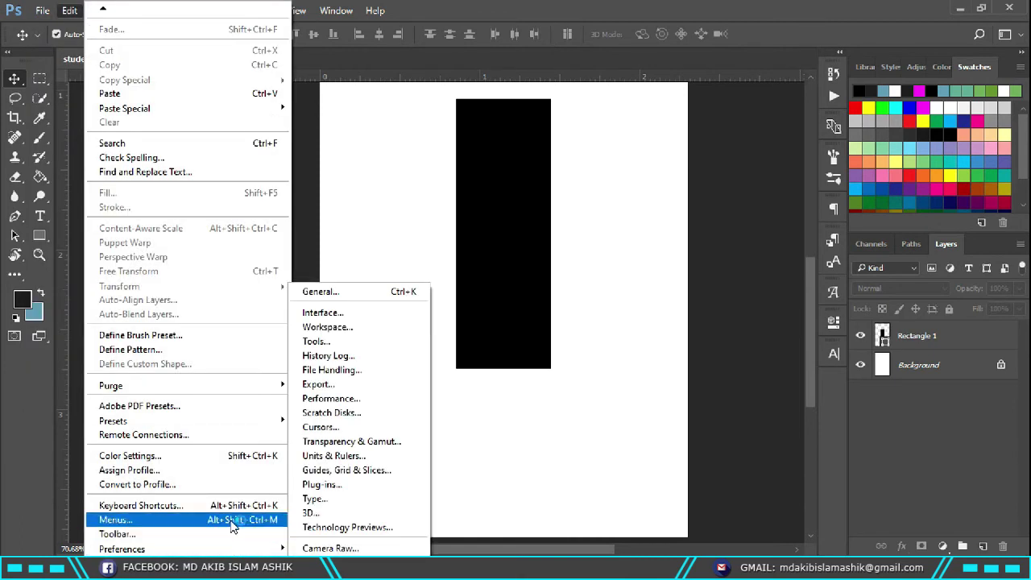
pyautogui.click(230, 505)
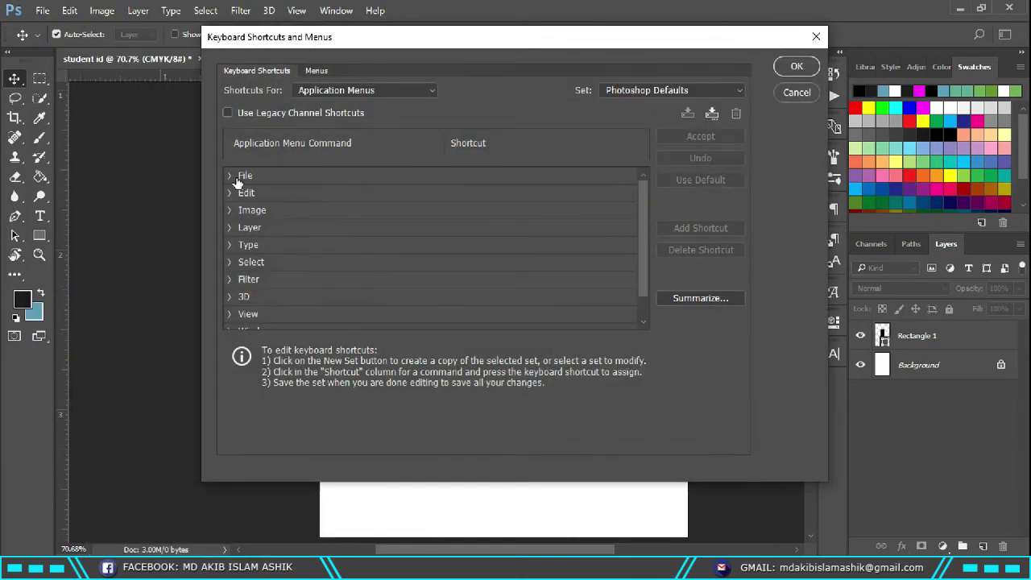
pyautogui.click(236, 178)
pyautogui.click(229, 182)
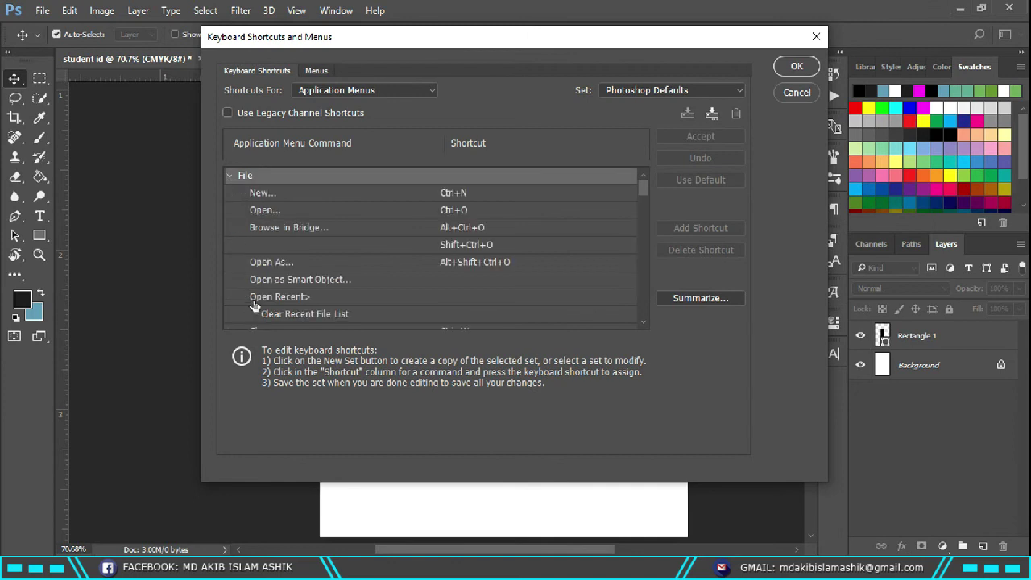
pyautogui.scroll(-9, 255, 306)
pyautogui.scroll(-8, 265, 278)
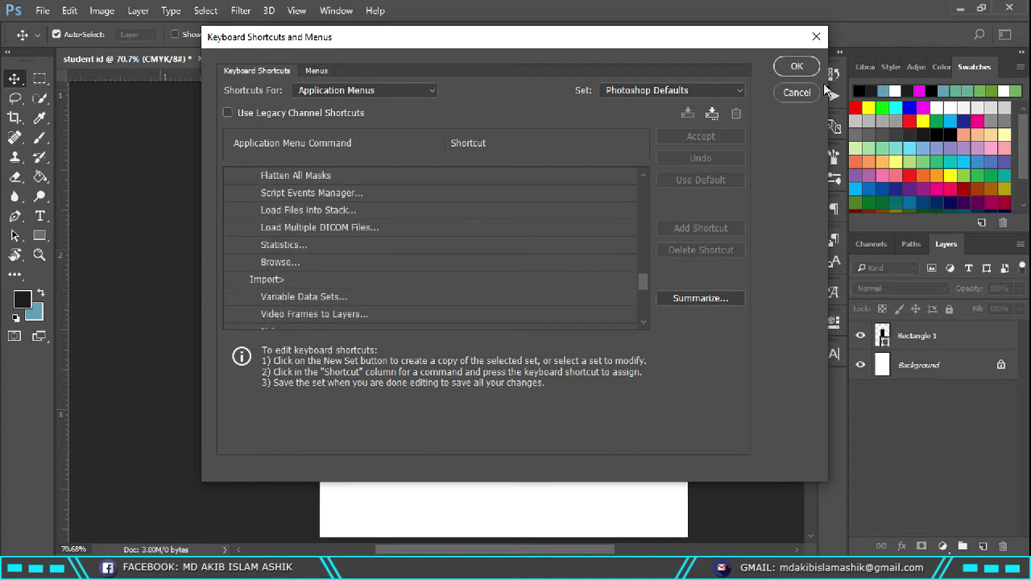
pyautogui.click(796, 92)
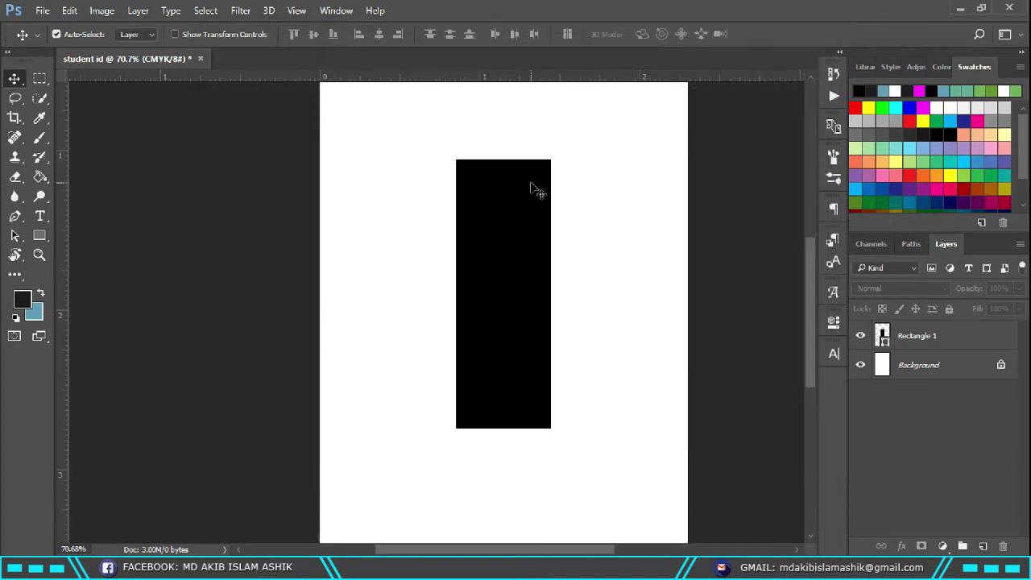
# Open the "Never Stop" T-shirt PNG as a separate document and shift its artwork down and slightly right
pyautogui.scroll(-2, 532, 189)
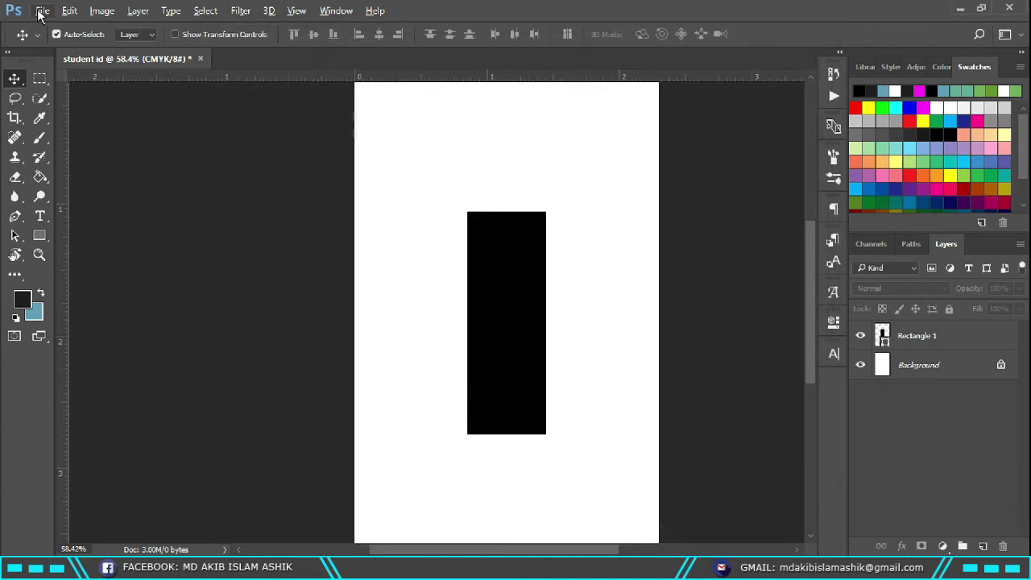
pyautogui.click(42, 11)
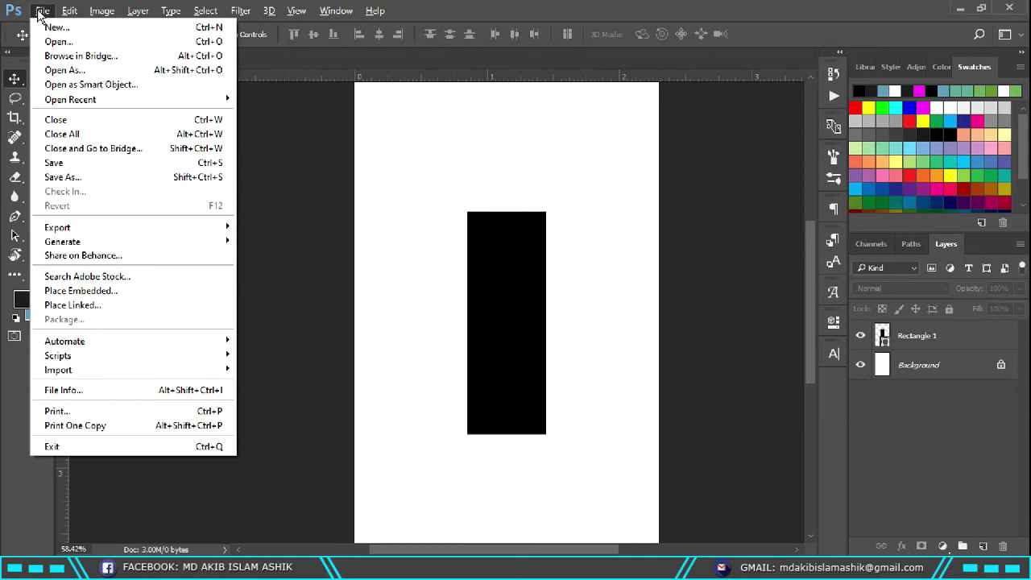
pyautogui.click(66, 41)
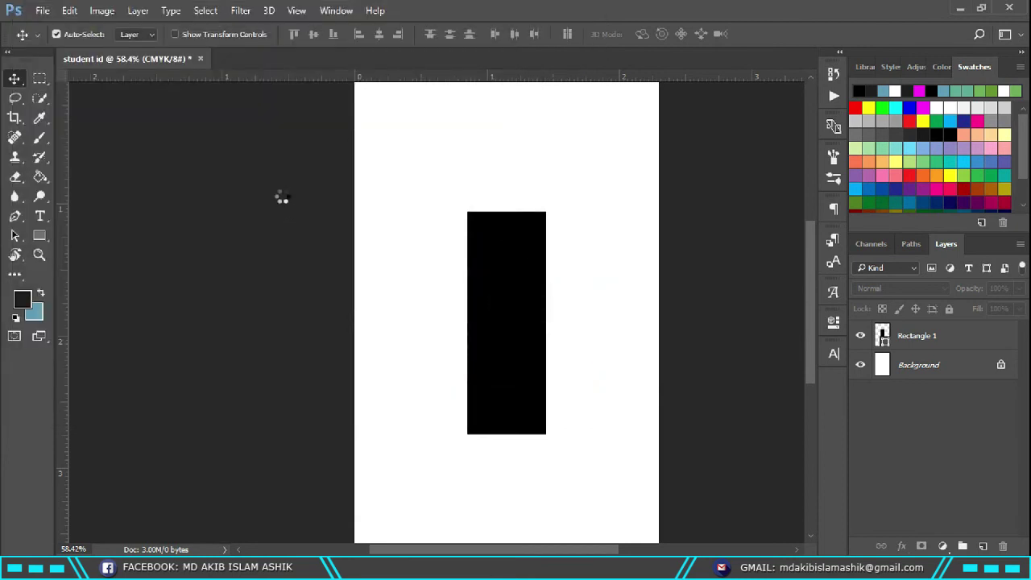
pyautogui.scroll(1, 409, 198)
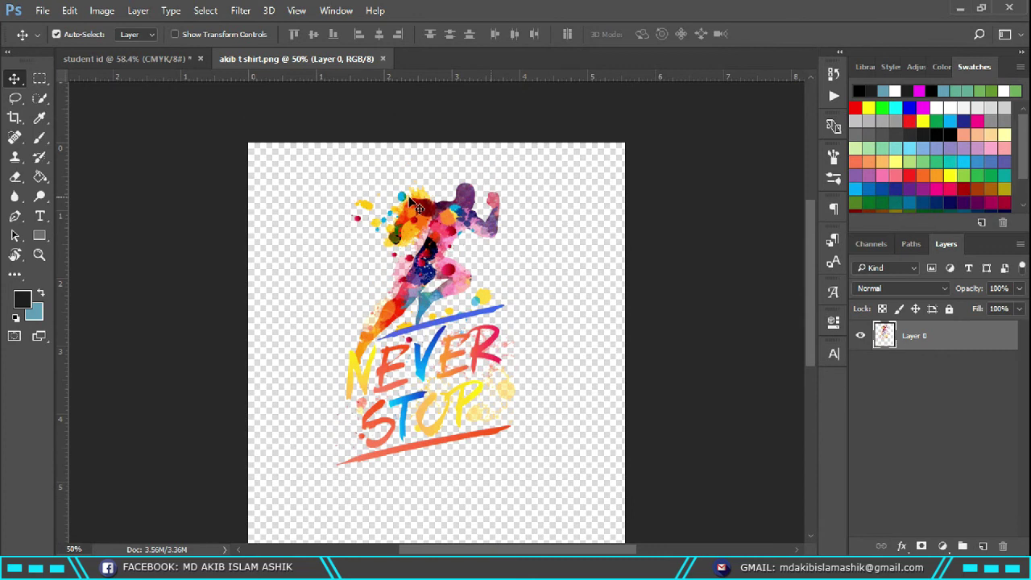
pyautogui.scroll(-1, 411, 203)
pyautogui.scroll(-1, 419, 206)
pyautogui.moveTo(450, 214); pyautogui.dragTo(471, 208)
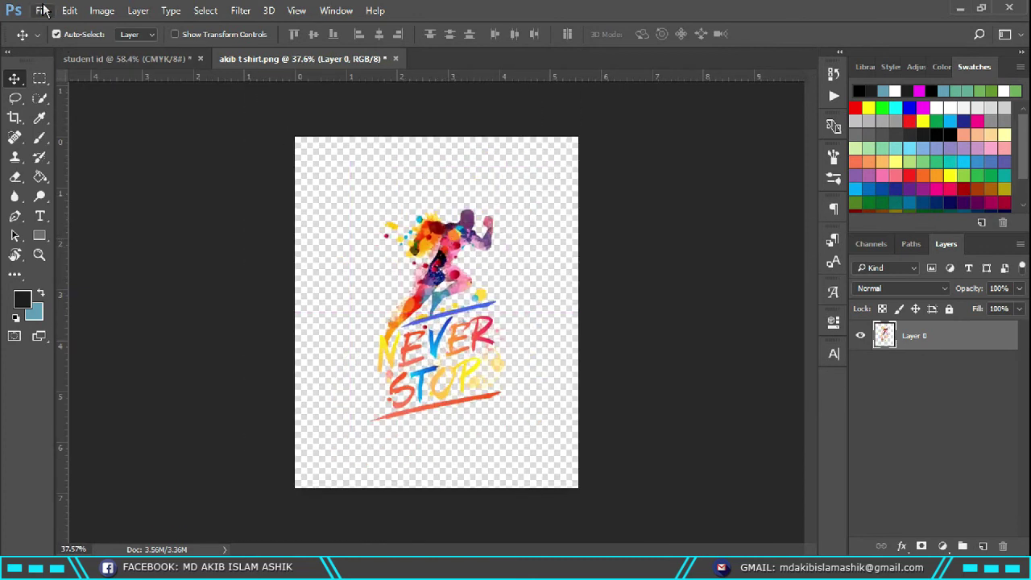
# Switch to the student id document and open its Save As dialog at the GRAPHIC\class folder on drive E
pyautogui.click(103, 60)
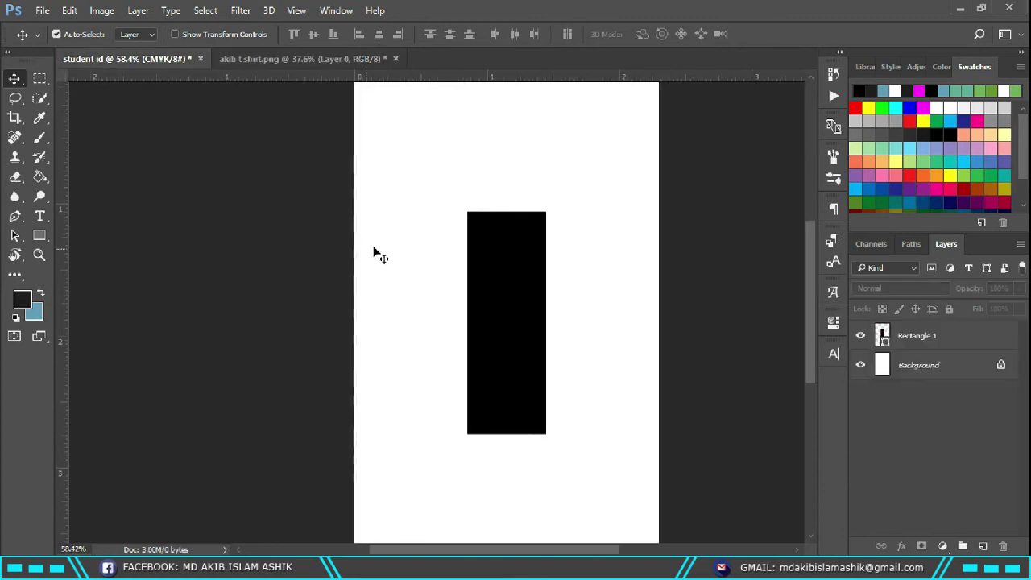
pyautogui.click(42, 11)
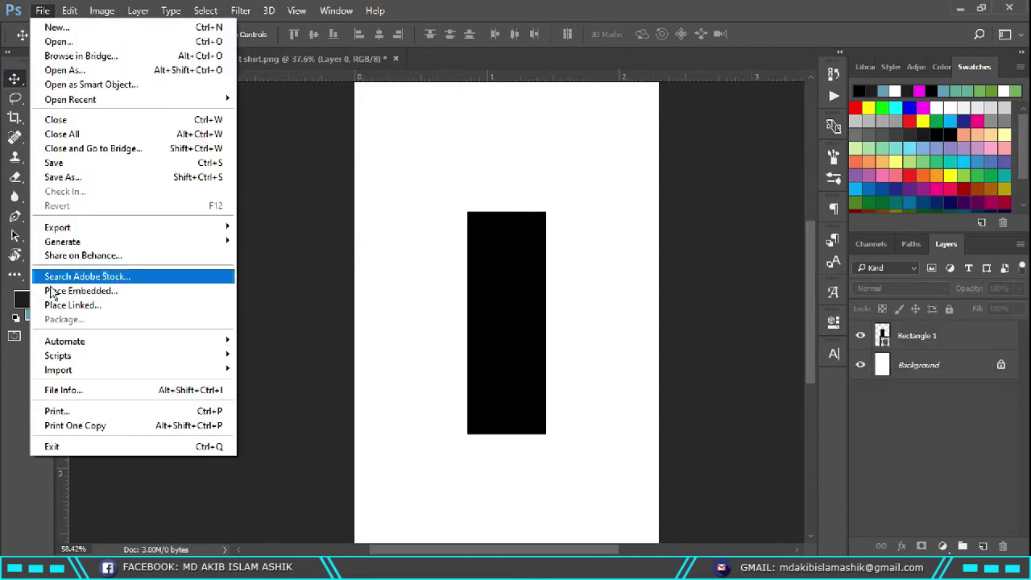
pyautogui.click(73, 179)
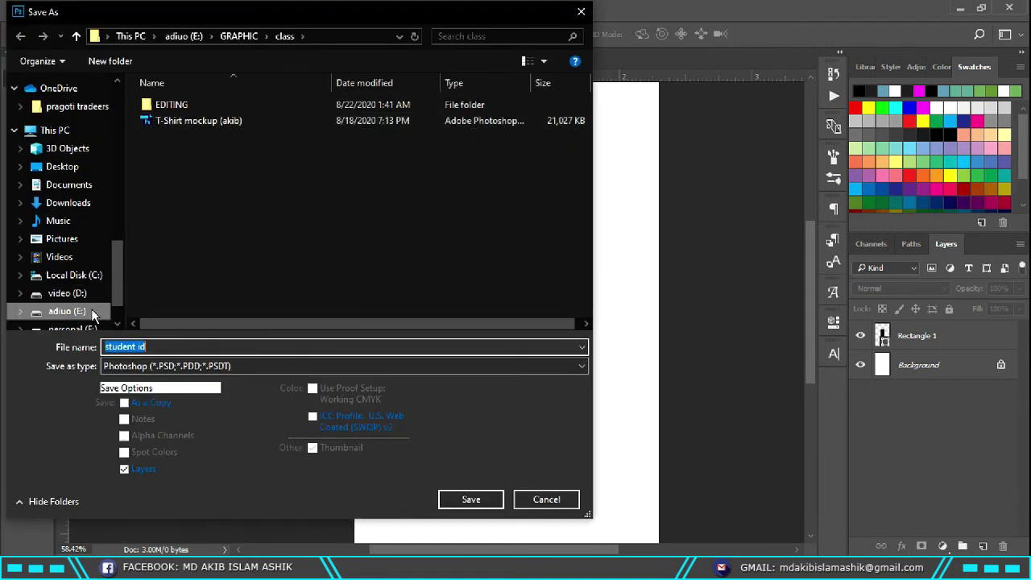
pyautogui.click(68, 312)
pyautogui.click(171, 185)
pyautogui.doubleClick(170, 185)
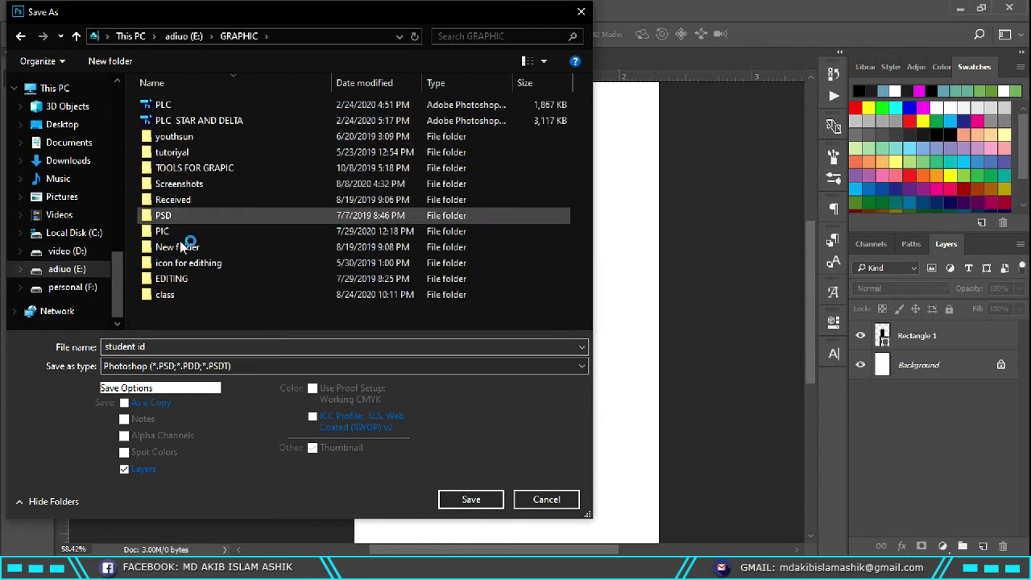
pyautogui.doubleClick(162, 295)
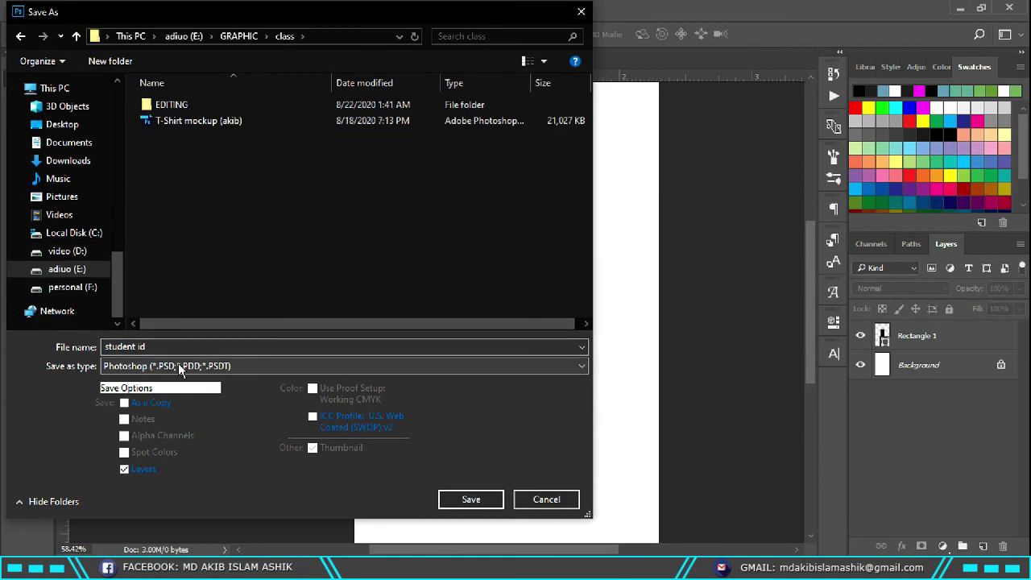
# Keep the file name student id, choose JPEG as the file type and save it in the class folder
pyautogui.click(185, 347)
pyautogui.click(184, 344)
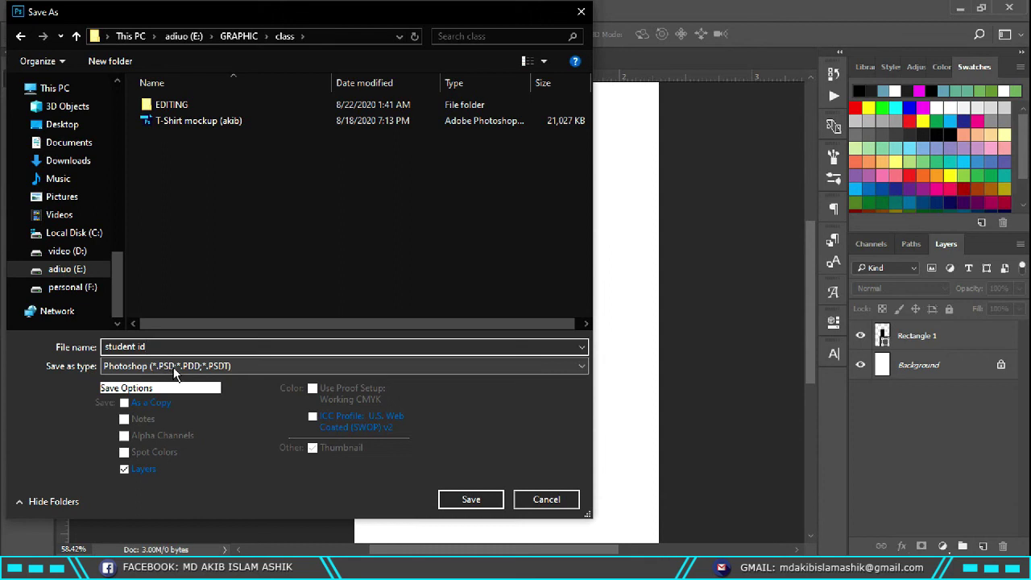
pyautogui.click(175, 367)
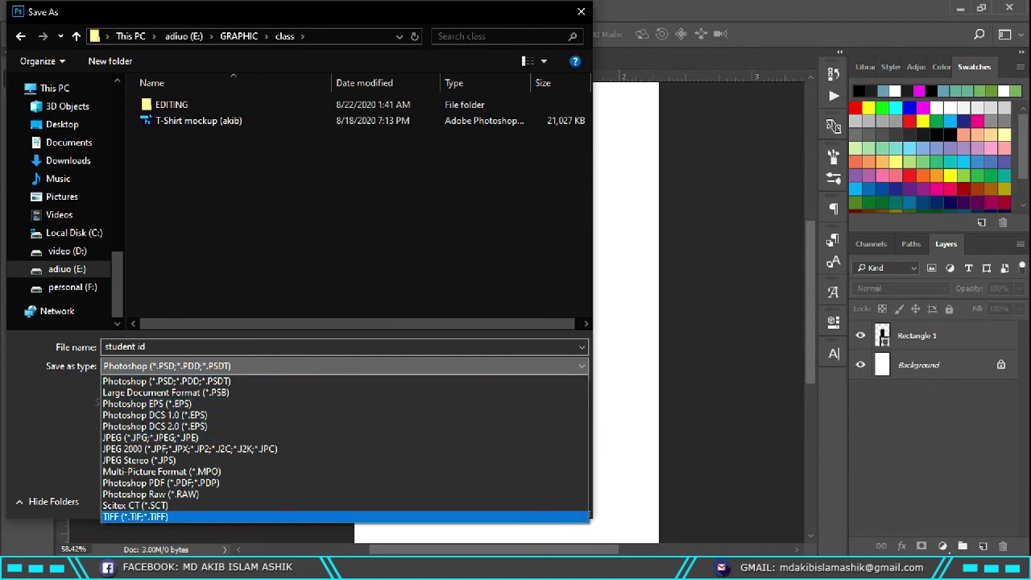
pyautogui.click(235, 440)
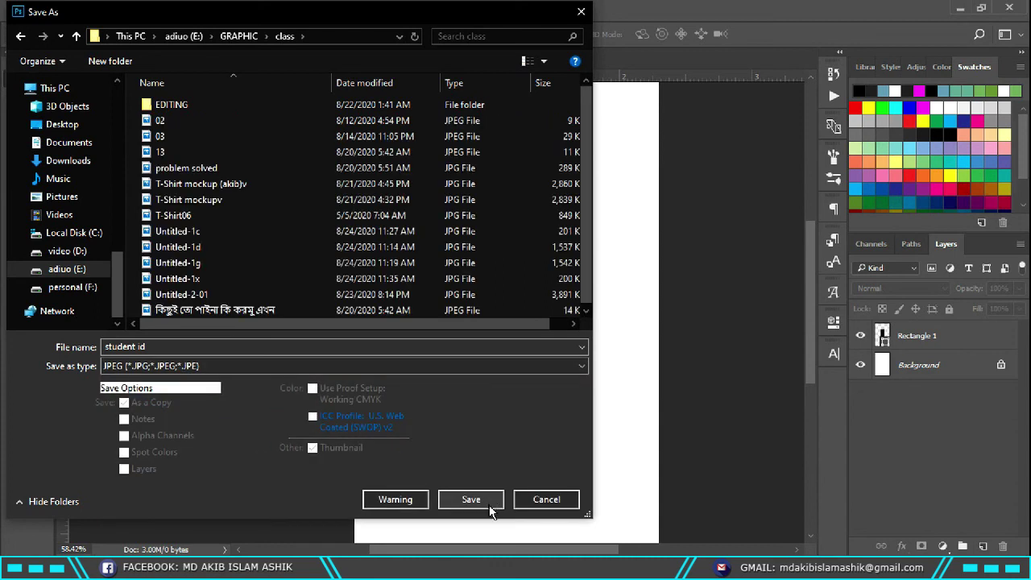
pyautogui.click(471, 499)
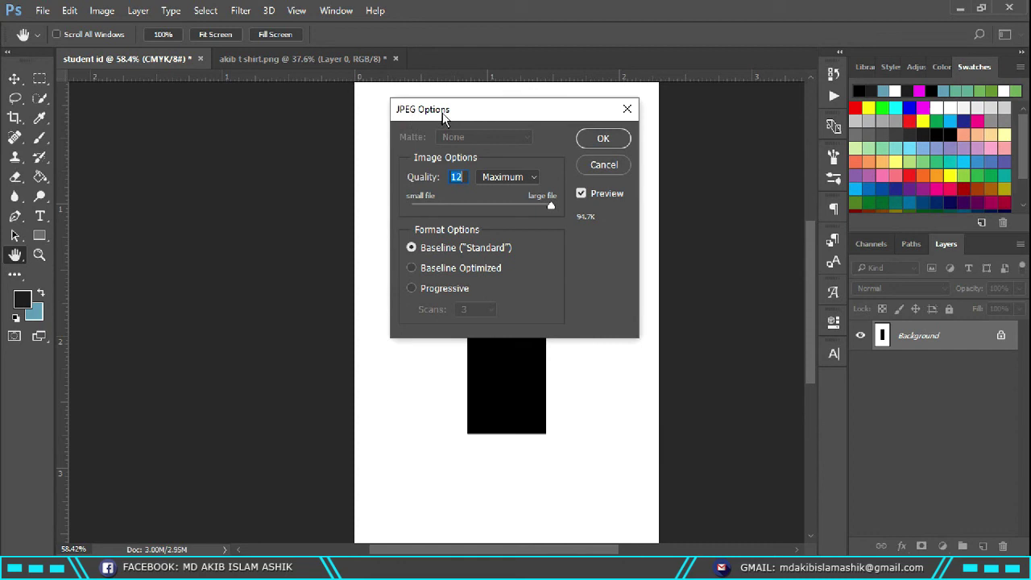
# Try lower JPEG quality and the preview toggle, then export the student id at Maximum quality 12 with preview on
pyautogui.click(564, 197)
pyautogui.click(507, 178)
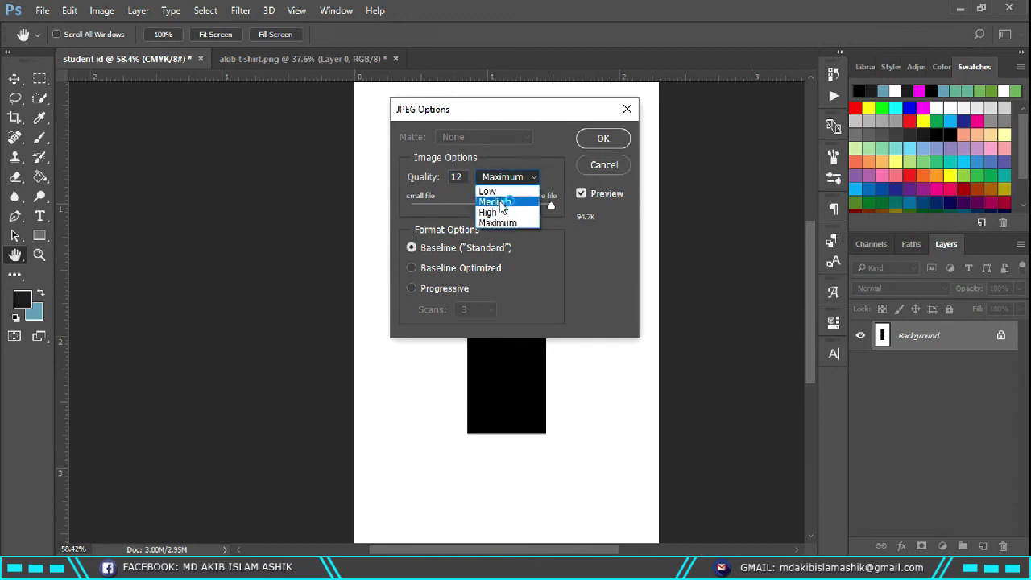
pyautogui.click(502, 223)
pyautogui.moveTo(550, 205)
pyautogui.mouseDown()
pyautogui.moveTo(437, 207)
pyautogui.moveTo(545, 201)
pyautogui.mouseUp()
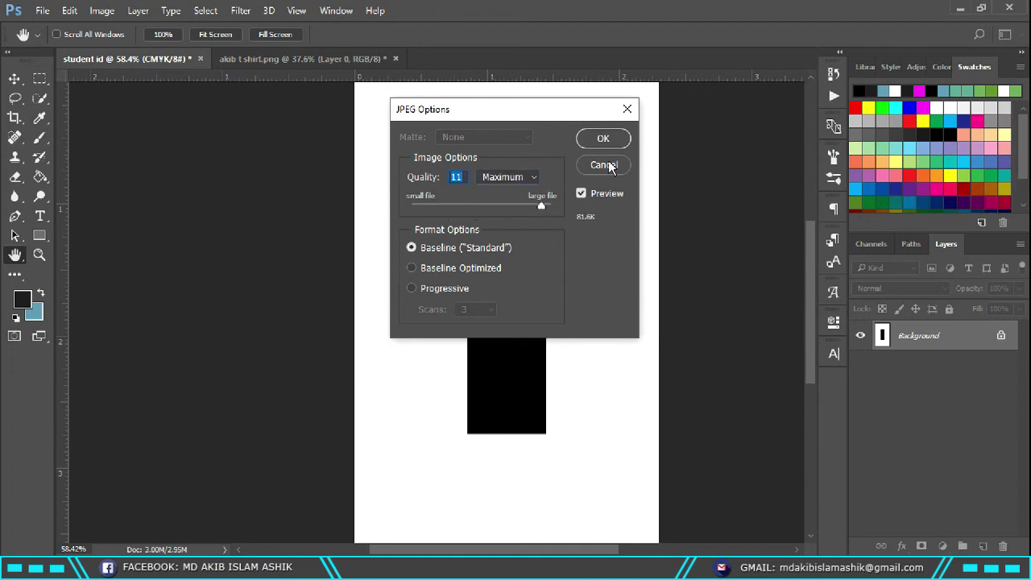
pyautogui.click(578, 196)
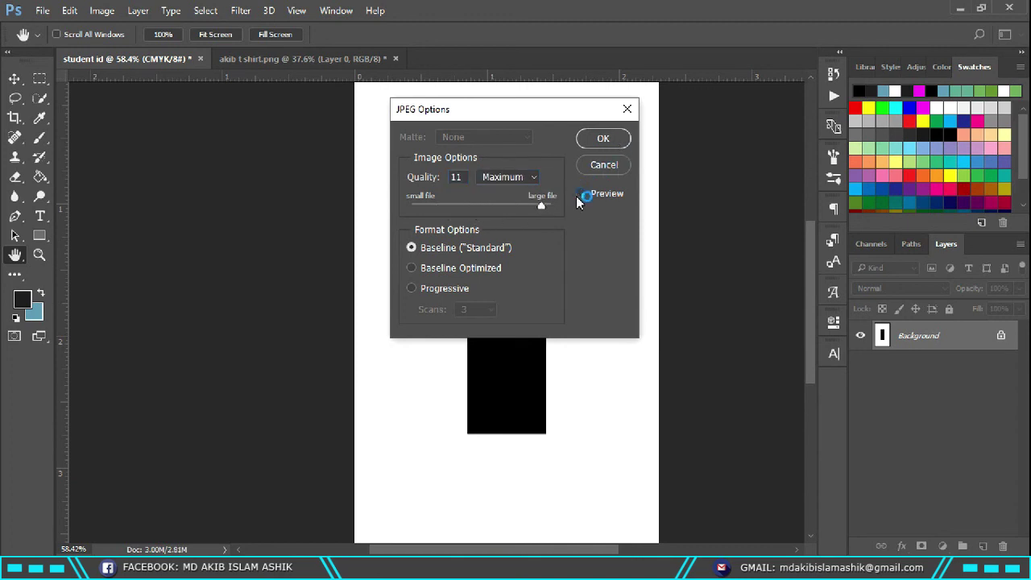
pyautogui.click(579, 195)
pyautogui.moveTo(541, 207); pyautogui.dragTo(562, 207)
pyautogui.click(601, 140)
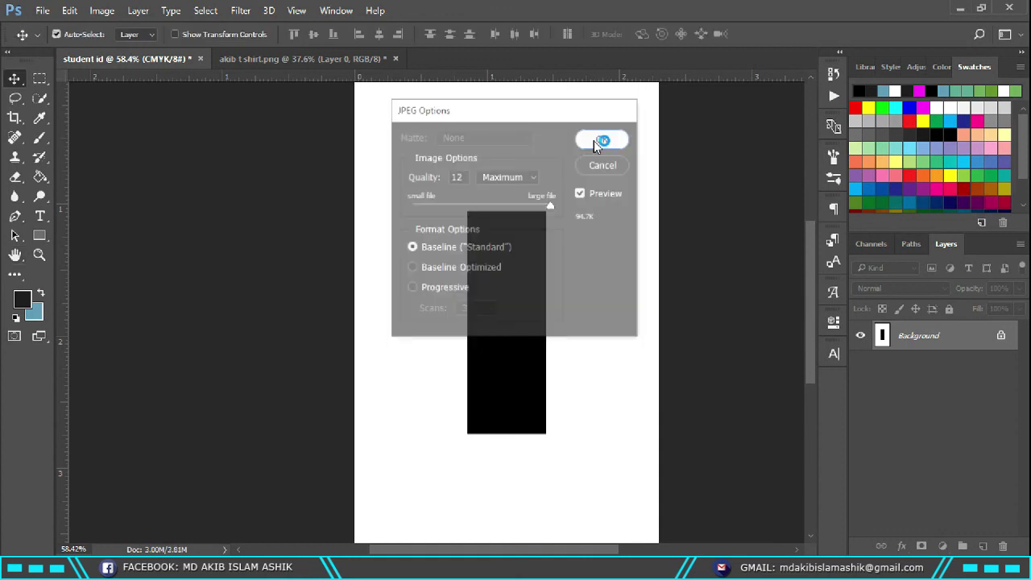
# Save the "Never Stop" T-shirt artwork as a PNG over its existing file in the class folder, using the None / Fast compression option
pyautogui.click(234, 57)
pyautogui.click(42, 10)
pyautogui.click(89, 179)
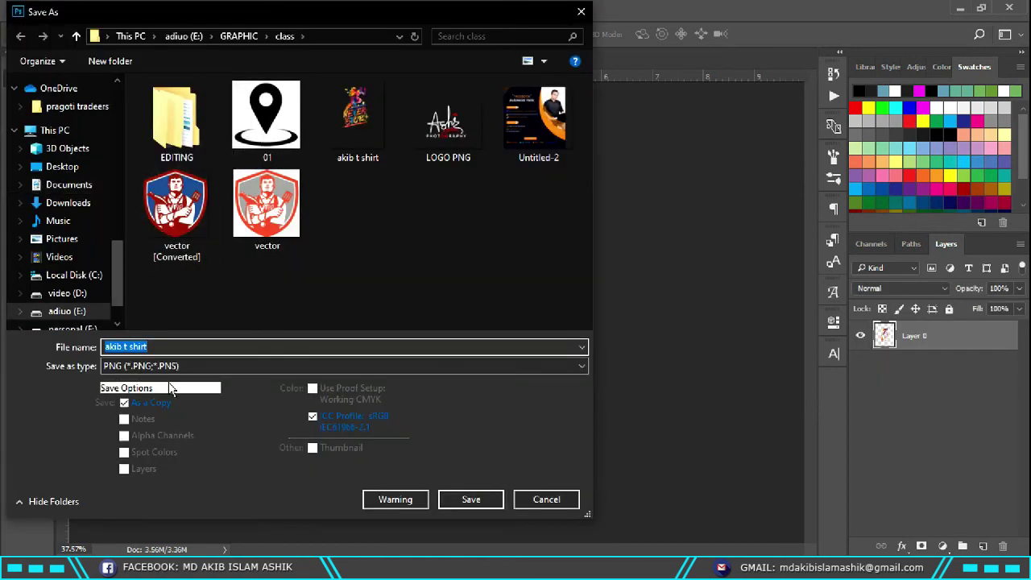
pyautogui.click(172, 368)
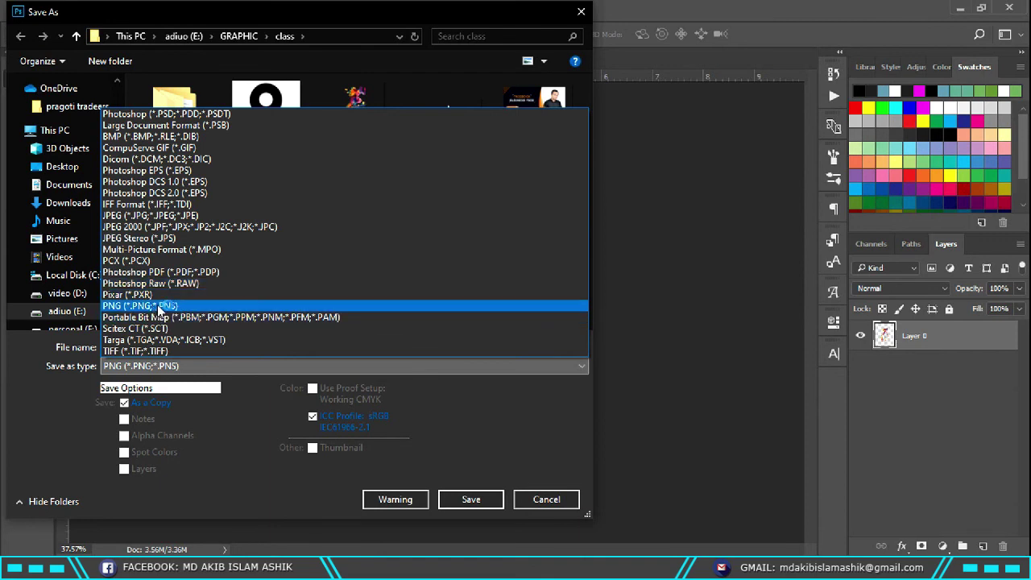
pyautogui.click(179, 306)
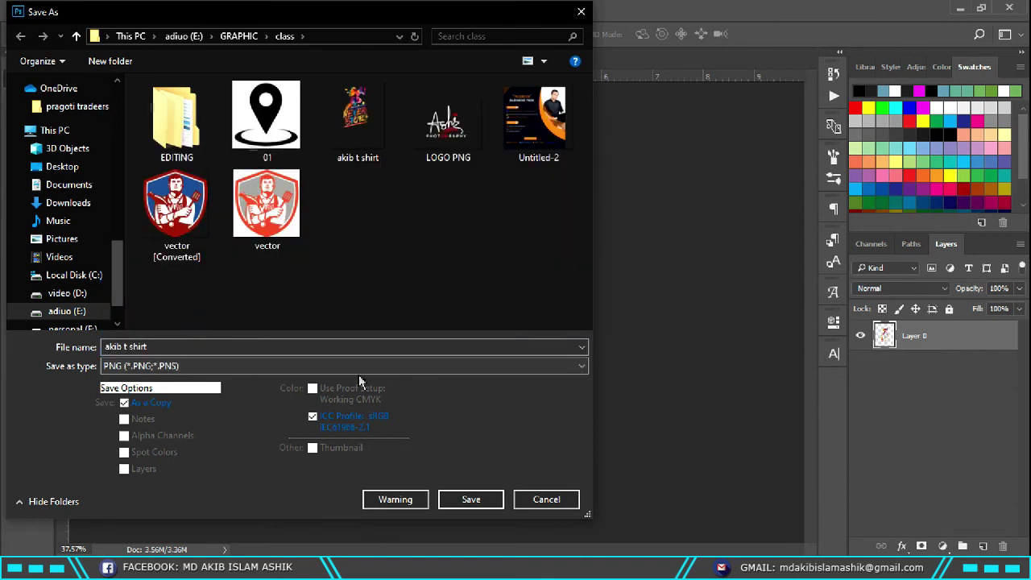
pyautogui.click(471, 497)
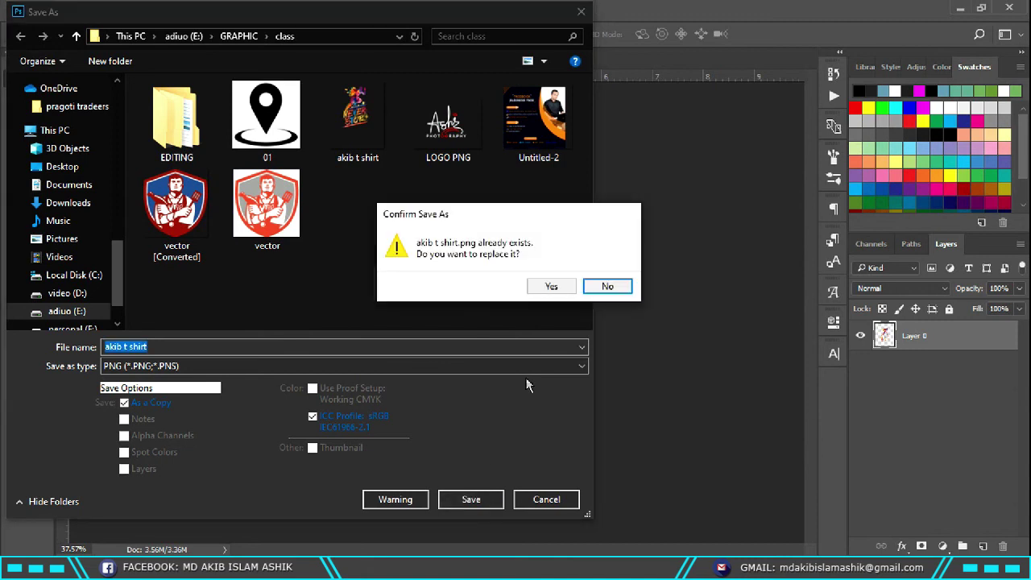
pyautogui.click(550, 289)
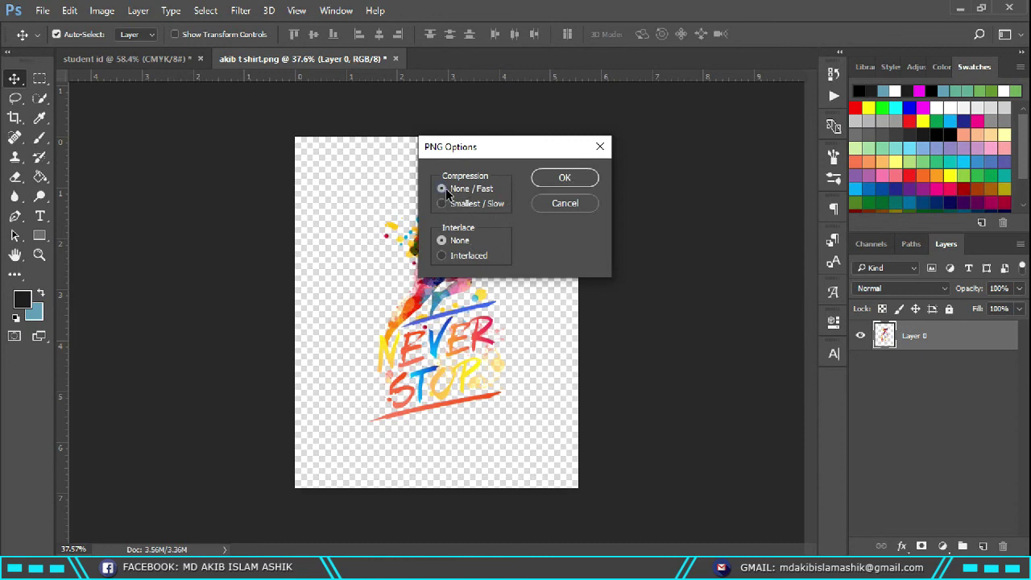
pyautogui.click(555, 184)
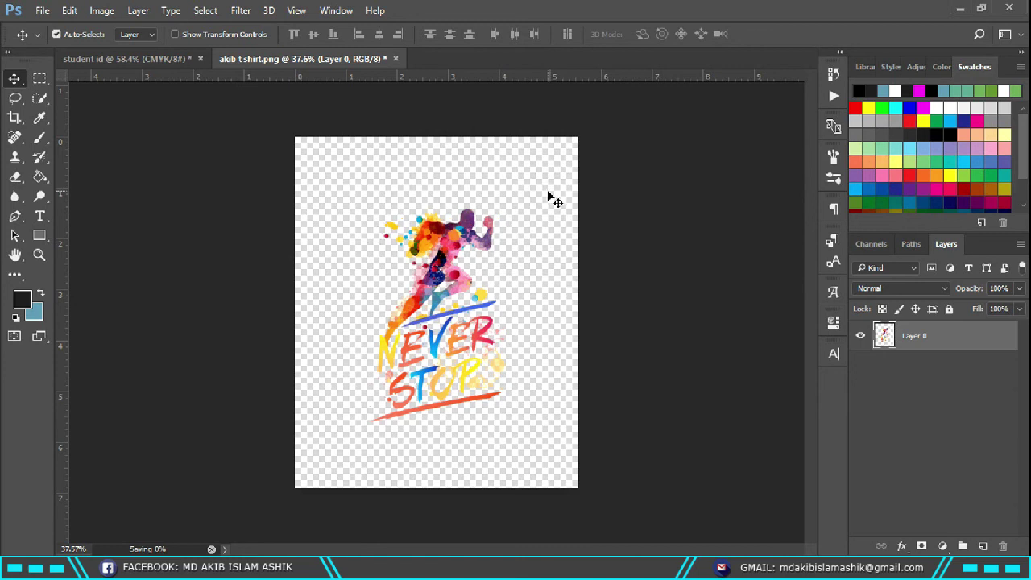
# Minimize the Photoshop window to reach the desktop
pyautogui.click(960, 10)
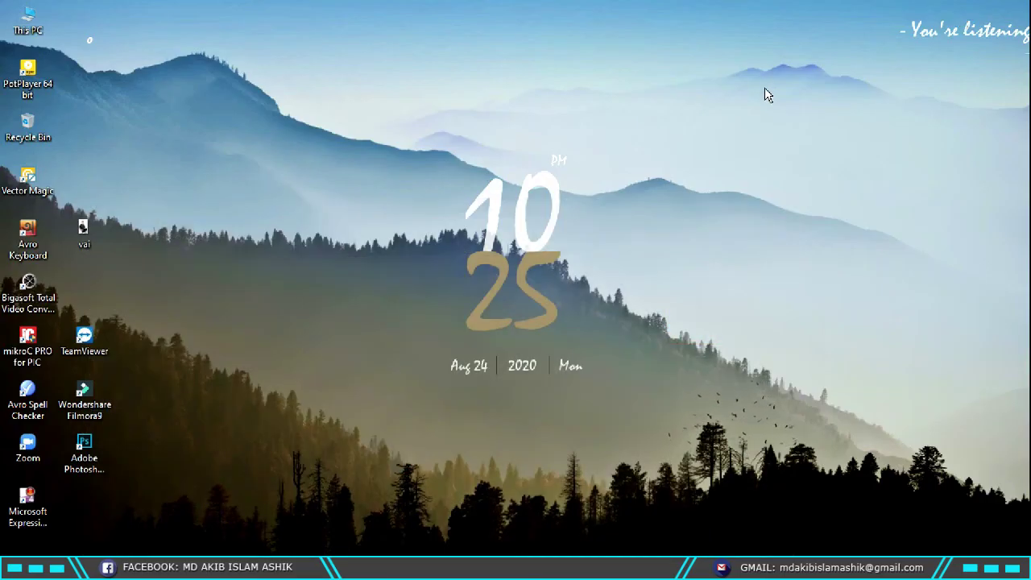